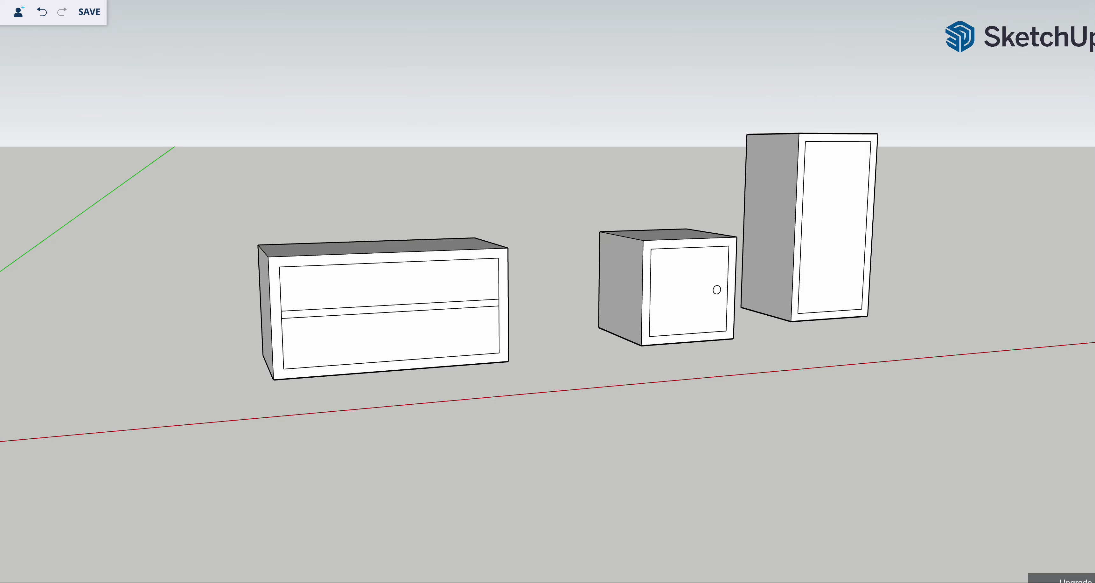
# Step: Pull the small cabinet's round knob slightly out from its door, undoing a first inward push
pyautogui.moveTo(484, 444)
pyautogui.mouseDown(button='middle')
pyautogui.moveTo(557, 408)
pyautogui.moveTo(335, 453)
pyautogui.moveTo(706, 391)
pyautogui.moveTo(678, 419)
pyautogui.moveTo(626, 422)
pyautogui.mouseUp(button='middle')
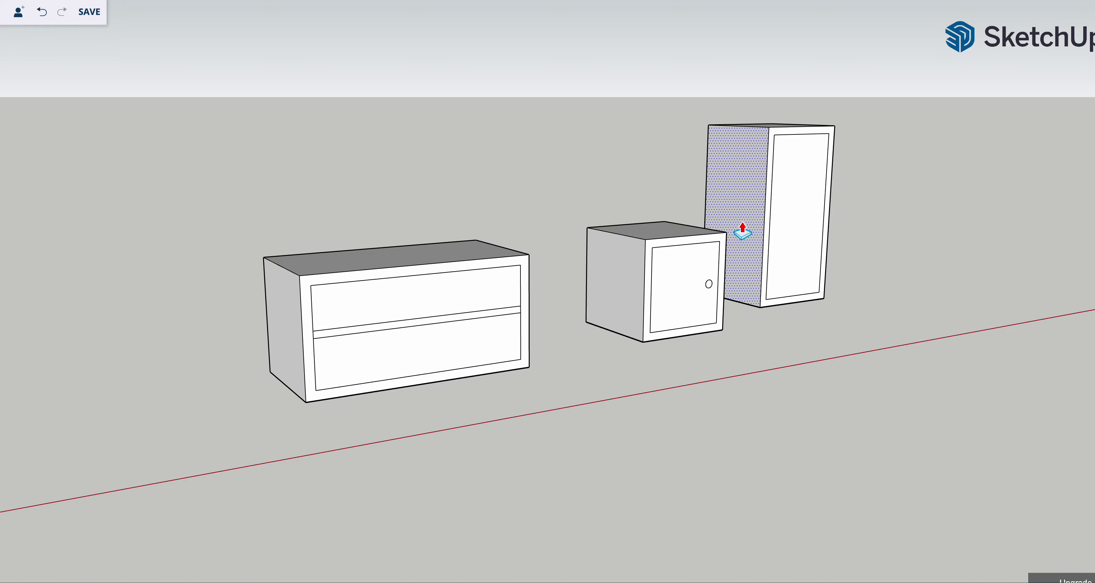
pyautogui.scroll(1, 740, 238)
pyautogui.scroll(3, 737, 255)
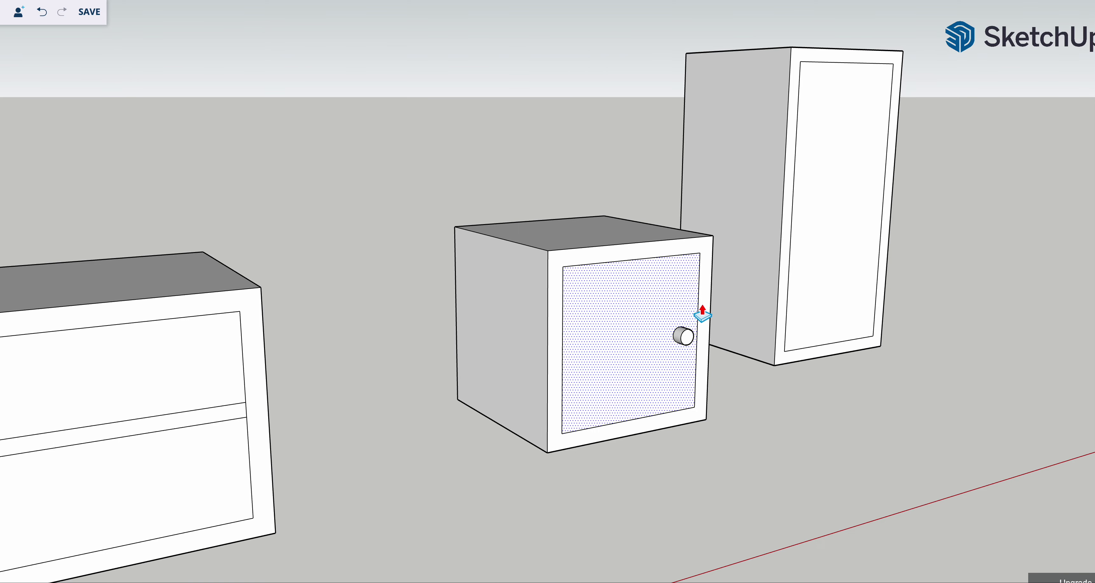
pyautogui.moveTo(701, 313)
pyautogui.mouseDown(button='middle')
pyautogui.moveTo(772, 340)
pyautogui.moveTo(758, 335)
pyautogui.mouseUp(button='middle')
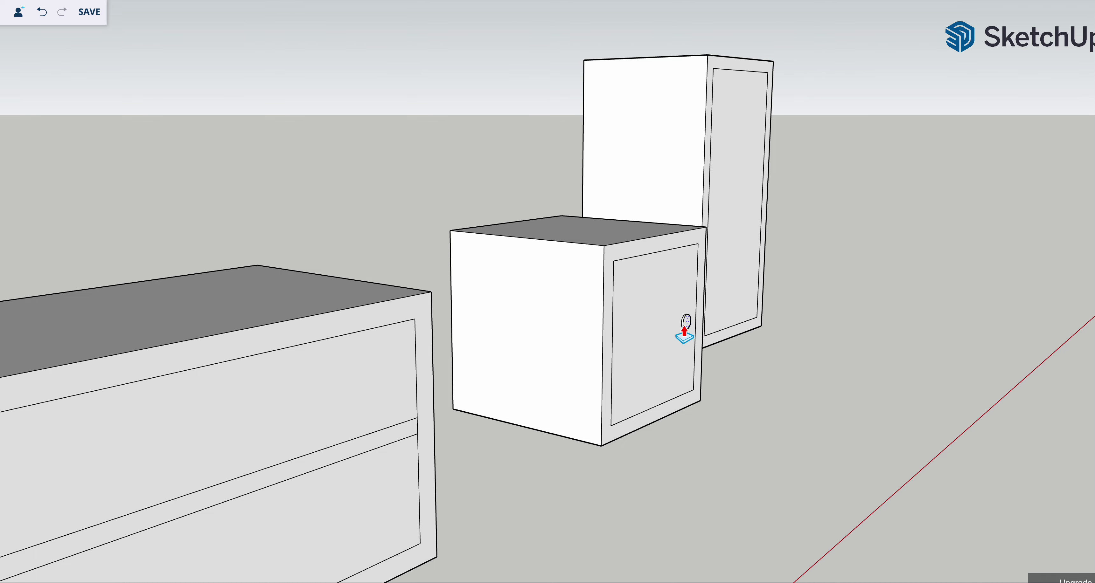
pyautogui.moveTo(692, 330); pyautogui.dragTo(685, 325)
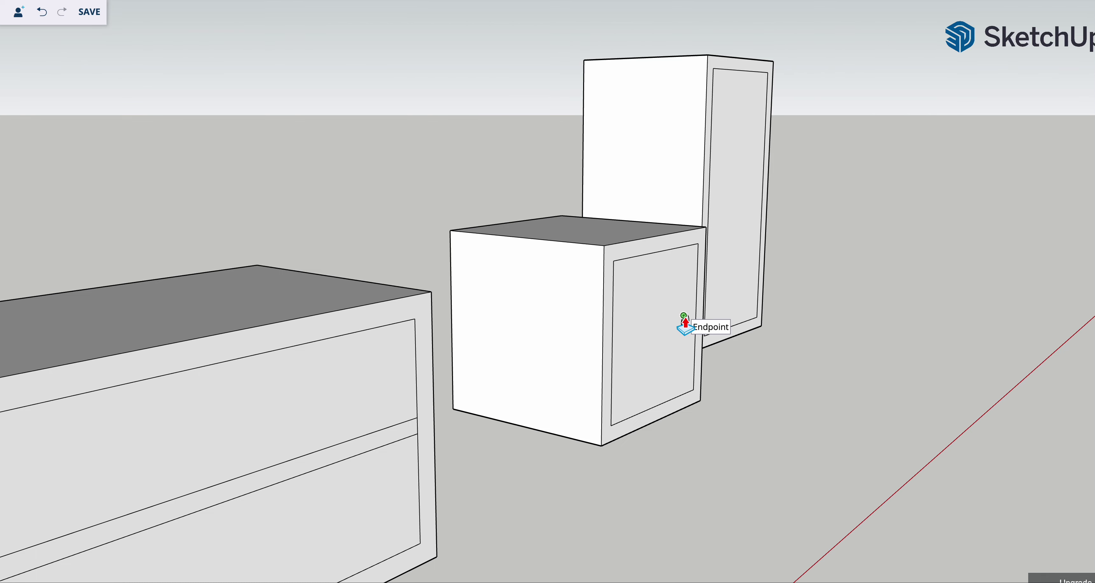
pyautogui.hotkey('ctrl', 'z')
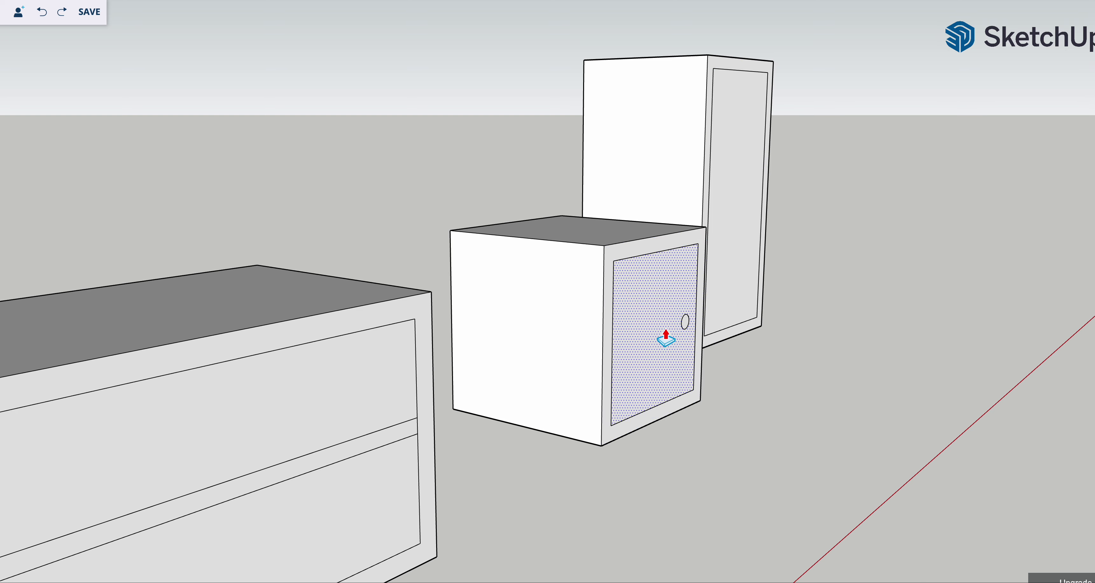
pyautogui.moveTo(685, 328); pyautogui.dragTo(695, 330)
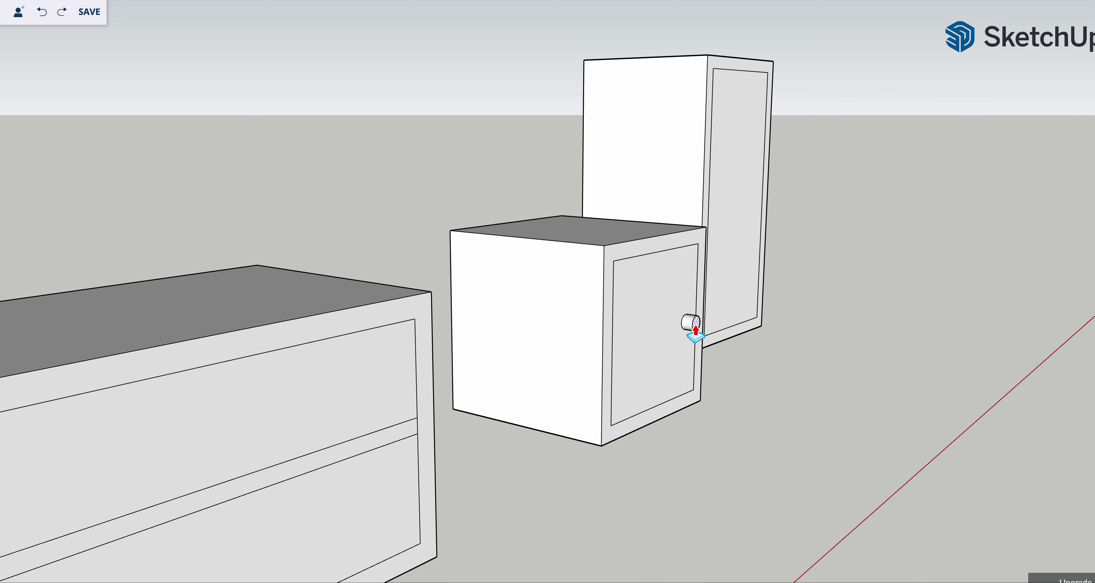
pyautogui.click(696, 331)
# Step: Orbit between front and angled views to check the knob and frame all three cabinets
pyautogui.moveTo(796, 457); pyautogui.dragTo(286, 475, button='middle')
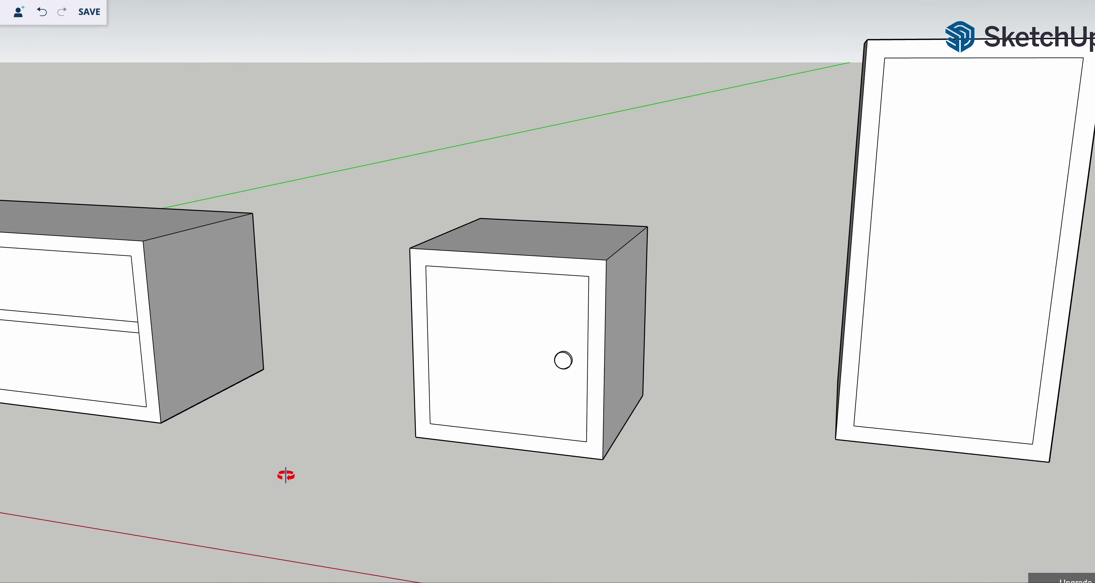
pyautogui.moveTo(404, 440)
pyautogui.mouseDown(button='middle')
pyautogui.moveTo(745, 440)
pyautogui.moveTo(672, 372)
pyautogui.mouseUp(button='middle')
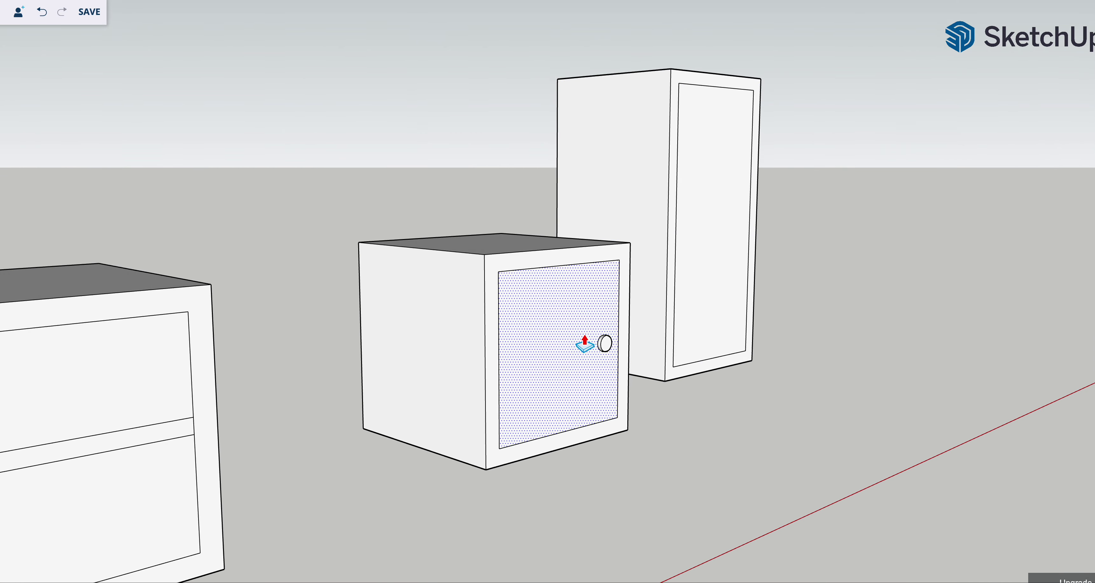
pyautogui.moveTo(594, 342); pyautogui.dragTo(332, 349, button='middle')
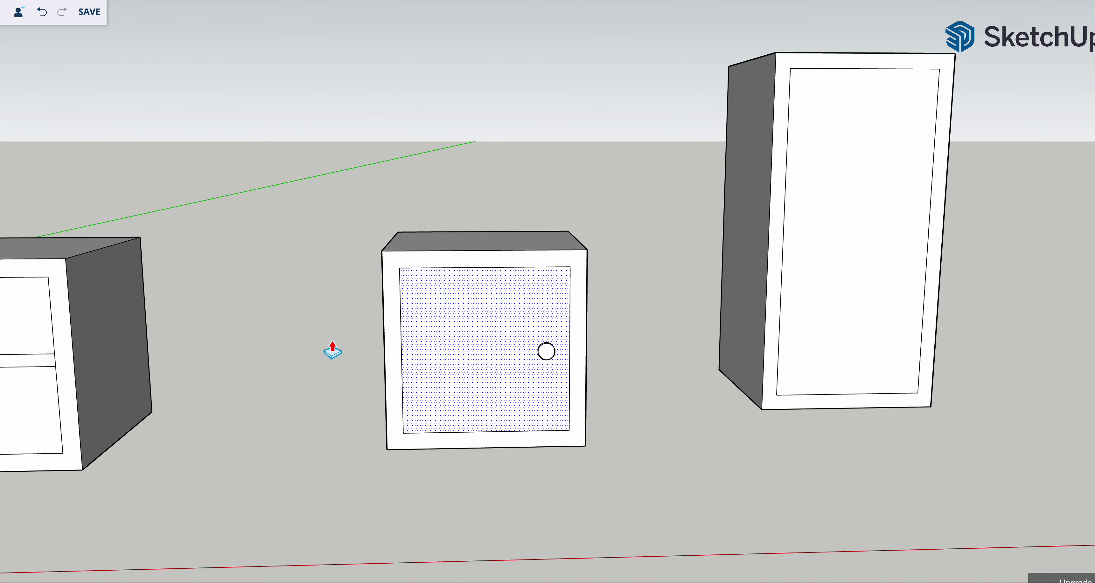
pyautogui.moveTo(494, 338); pyautogui.dragTo(746, 313, button='middle')
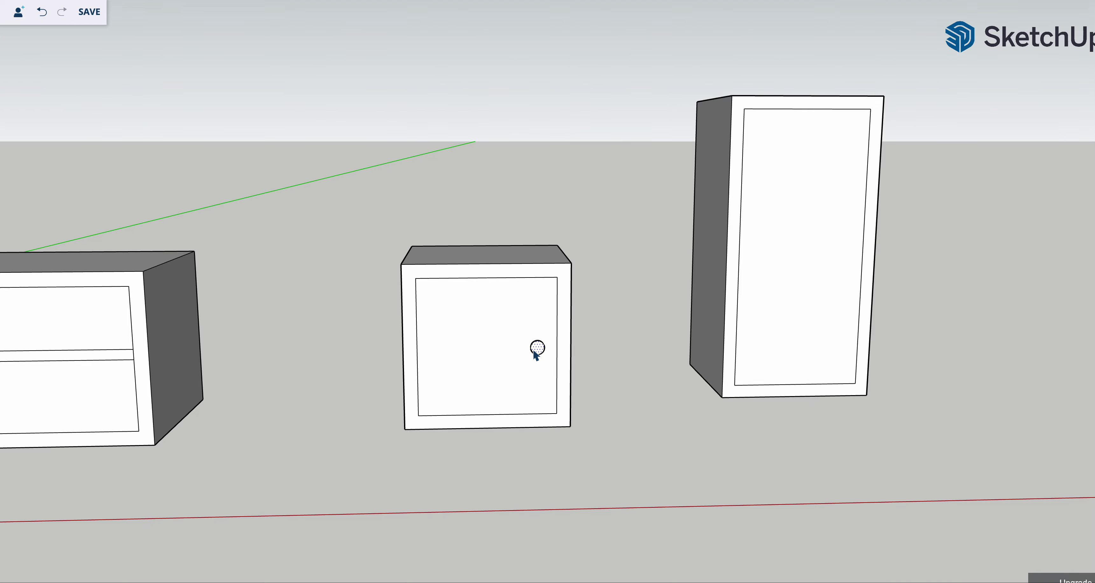
# Step: Copy the knob circle onto the tall wardrobe's door, cancelling a stray extrusion afterwards
pyautogui.press('m')
pyautogui.keyDown('ctrl'); pyautogui.moveTo(535, 353); pyautogui.dragTo(843, 218); pyautogui.keyUp('ctrl')
pyautogui.moveTo(843, 235); pyautogui.dragTo(877, 239, button='middle')
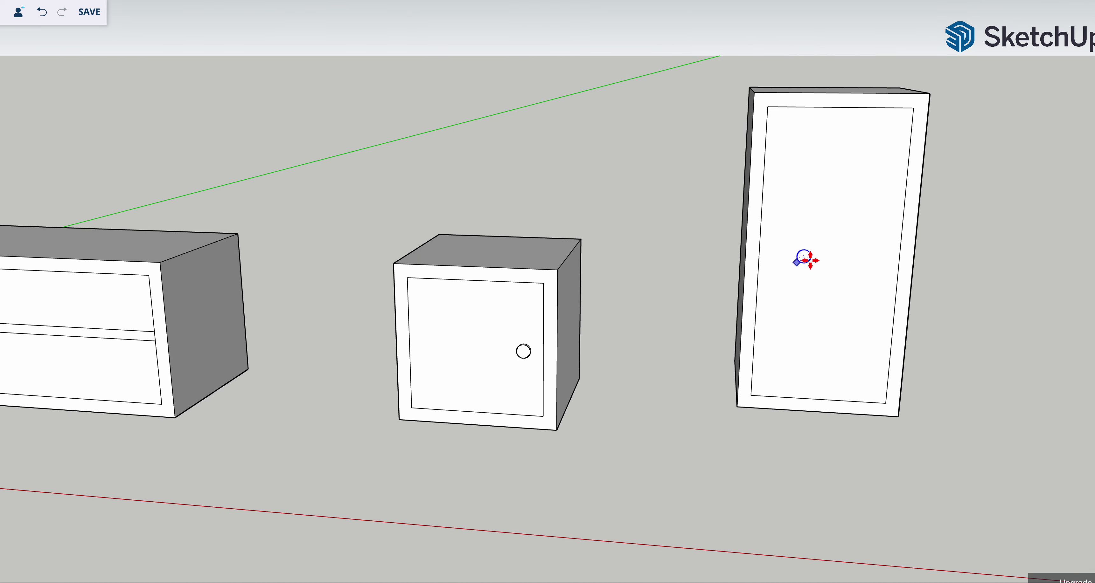
pyautogui.click(876, 261)
pyautogui.click(884, 254)
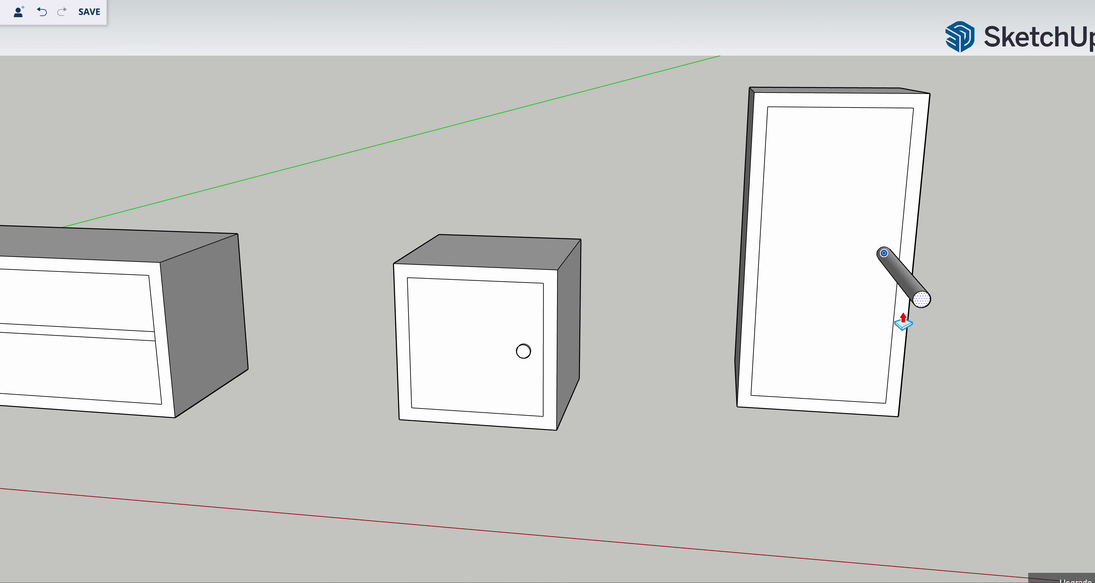
pyautogui.press('Escape')
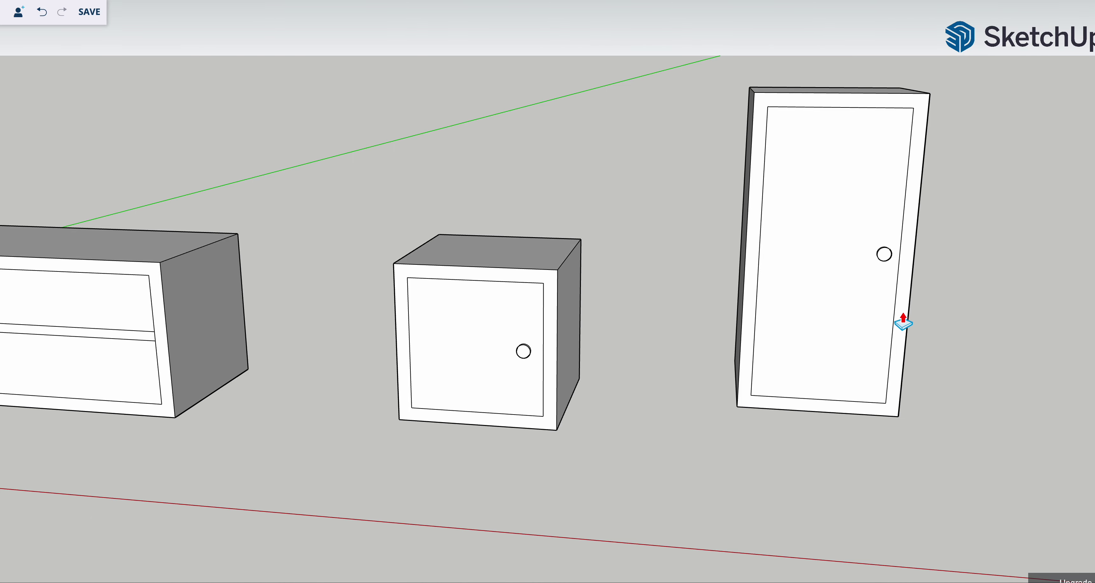
pyautogui.moveTo(557, 347)
pyautogui.mouseDown(button='middle')
pyautogui.moveTo(596, 379)
pyautogui.moveTo(317, 411)
pyautogui.moveTo(227, 396)
pyautogui.moveTo(280, 372)
pyautogui.mouseUp(button='middle')
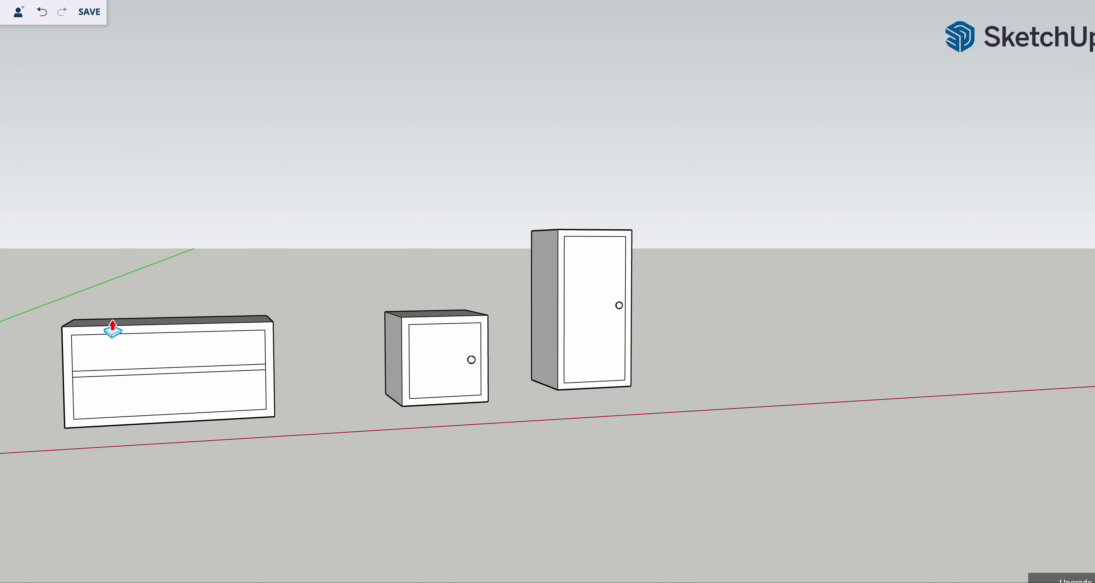
# Step: Recess the wide cabinet's upper and lower front panels inward to the same depth
pyautogui.click(133, 352)
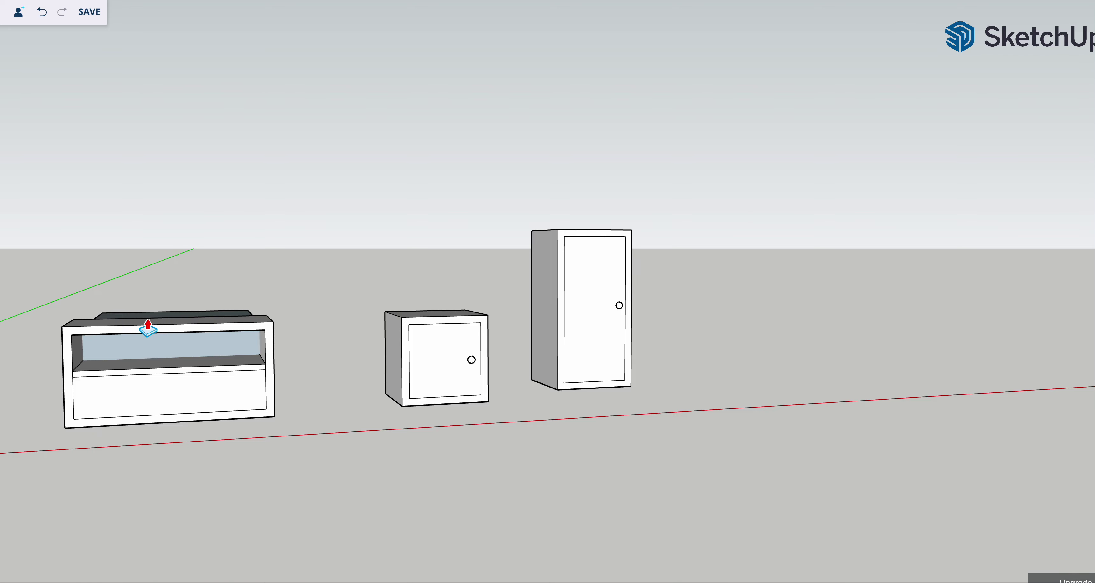
pyautogui.click(148, 329)
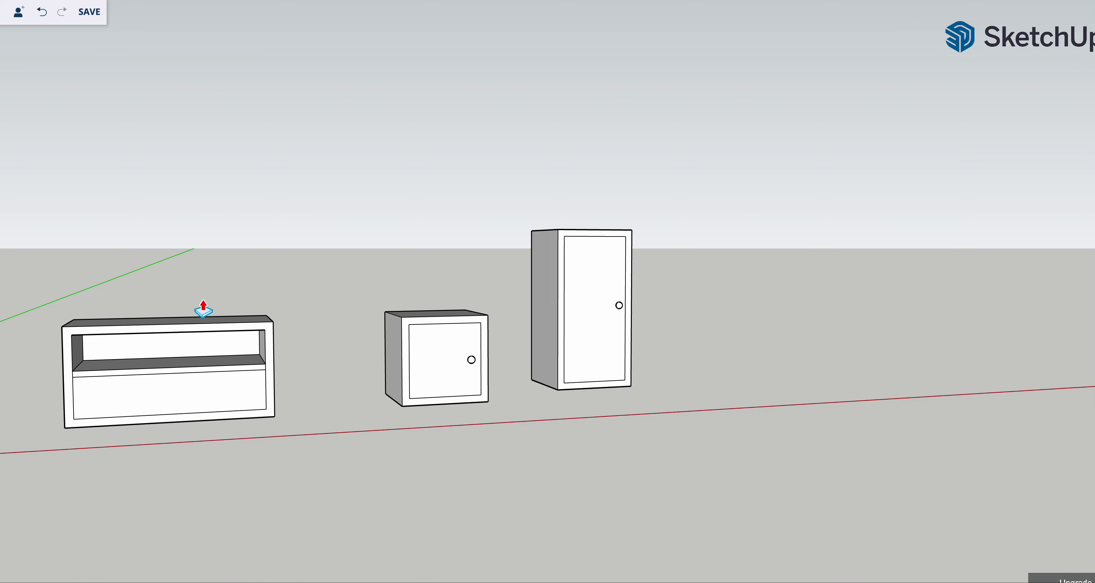
pyautogui.doubleClick(236, 387)
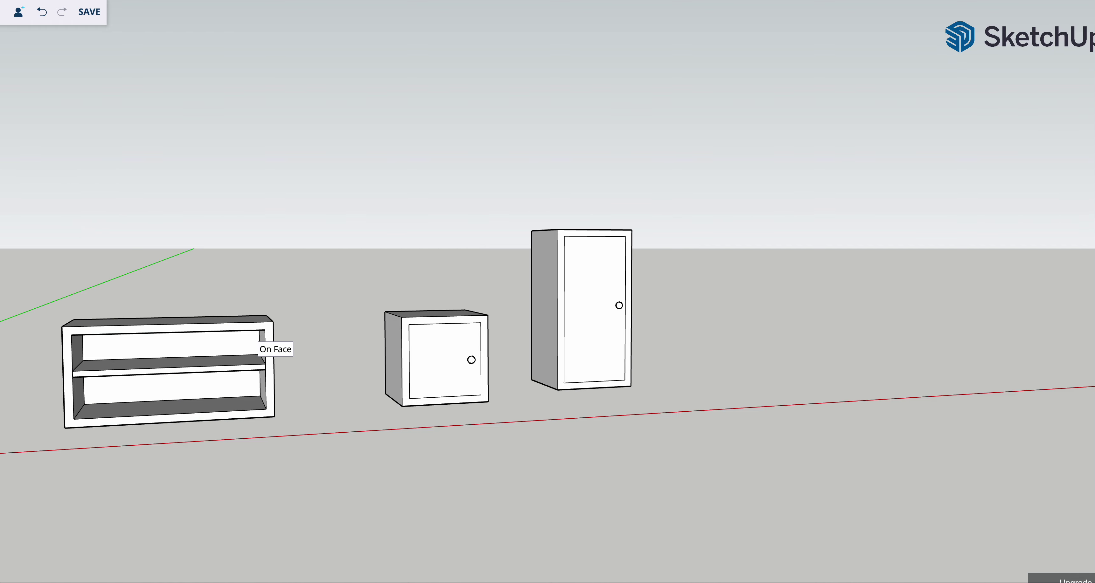
pyautogui.press('e')
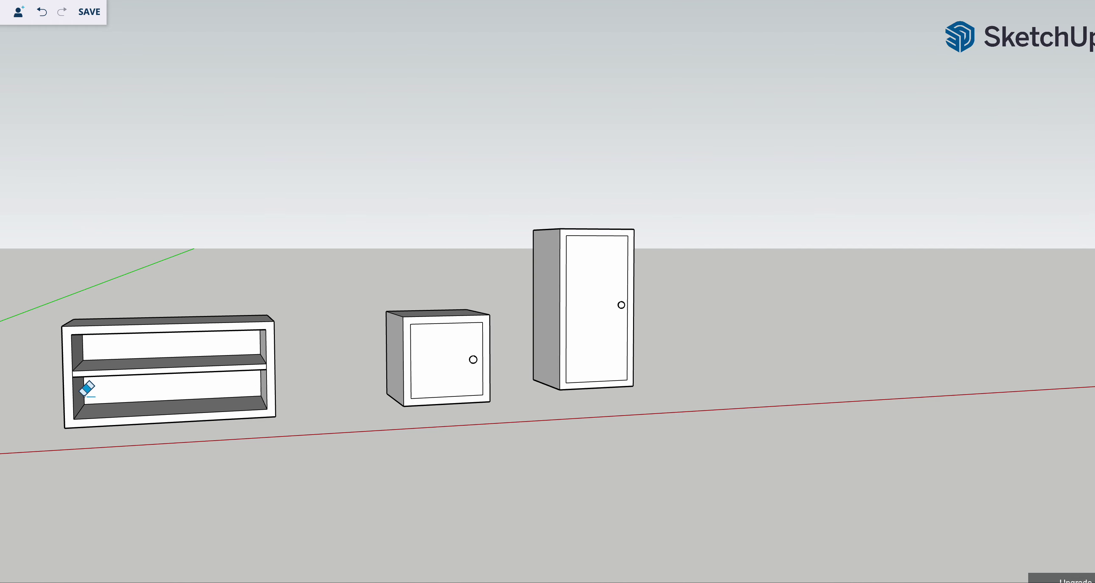
pyautogui.scroll(3, 78, 366)
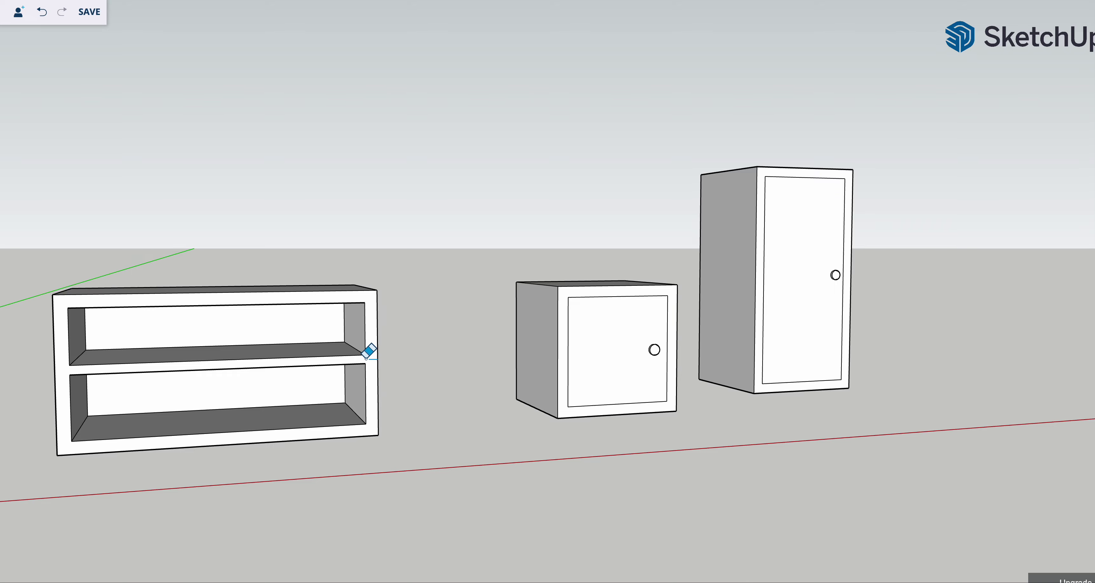
pyautogui.scroll(-2, 542, 457)
pyautogui.moveTo(808, 434); pyautogui.dragTo(484, 459, button='middle')
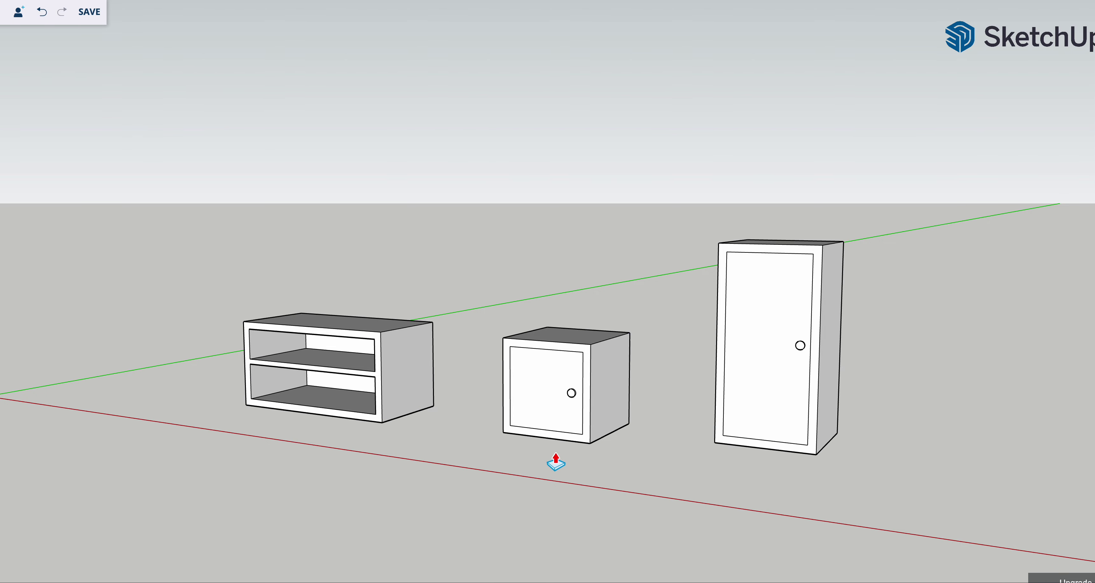
# Step: Push the small cabinet's door face slightly into its frame, then inspect it from several angles
pyautogui.moveTo(557, 459); pyautogui.dragTo(673, 444, button='middle')
pyautogui.press('p')
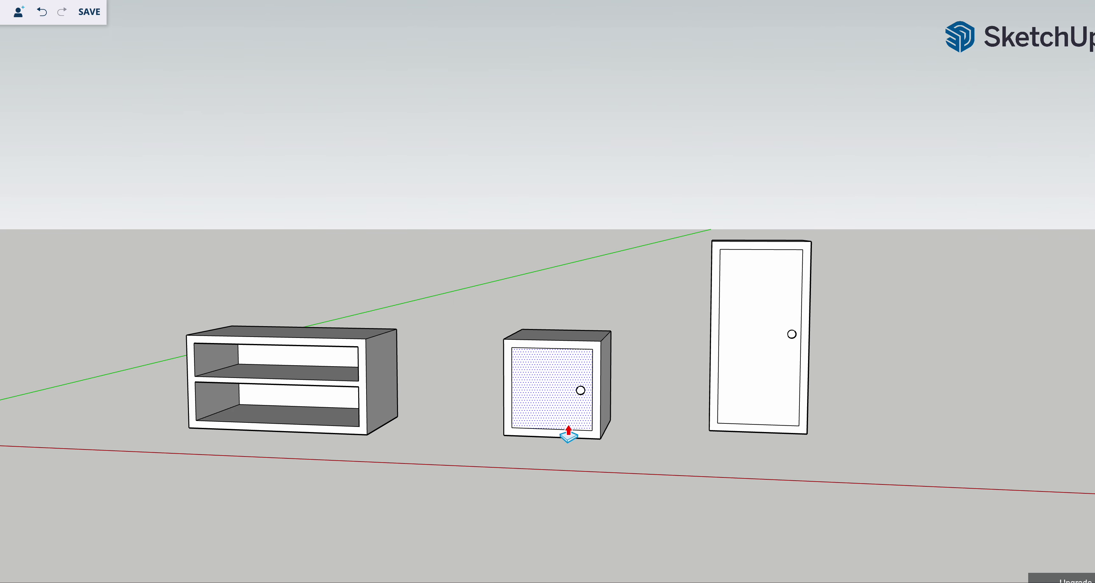
pyautogui.click(569, 433)
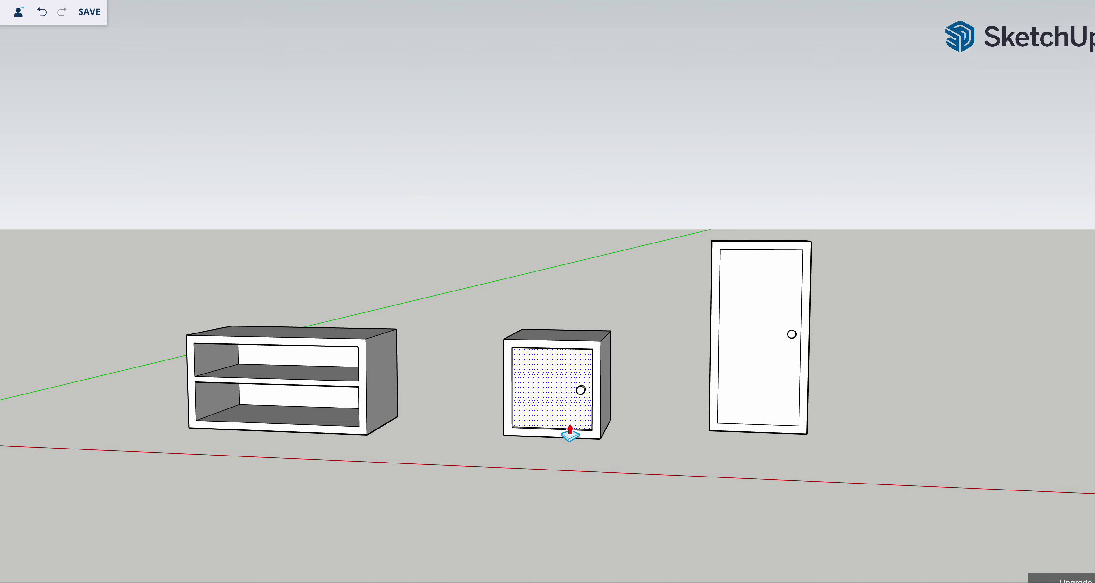
pyautogui.click(570, 434)
pyautogui.moveTo(694, 489)
pyautogui.mouseDown(button='middle')
pyautogui.moveTo(629, 489)
pyautogui.moveTo(814, 490)
pyautogui.moveTo(738, 488)
pyautogui.moveTo(637, 534)
pyautogui.mouseUp(button='middle')
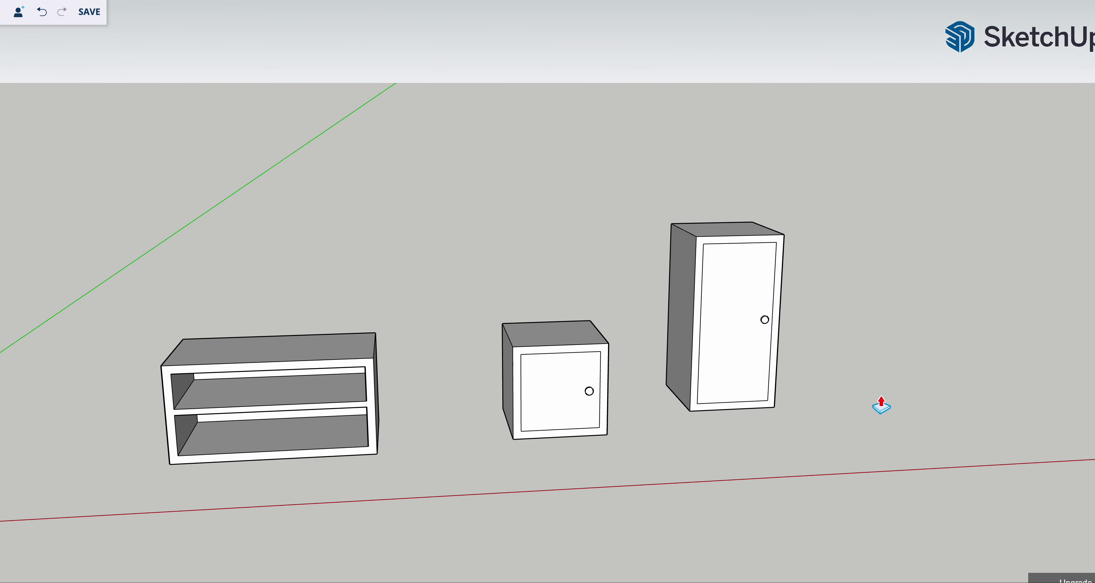
pyautogui.moveTo(881, 406)
pyautogui.mouseDown(button='middle')
pyautogui.moveTo(569, 415)
pyautogui.moveTo(372, 406)
pyautogui.moveTo(710, 413)
pyautogui.moveTo(723, 394)
pyautogui.moveTo(601, 486)
pyautogui.moveTo(660, 442)
pyautogui.moveTo(494, 411)
pyautogui.mouseUp(button='middle')
pyautogui.scroll(5, 531, 404)
pyautogui.scroll(3, 589, 396)
pyautogui.moveTo(589, 396)
pyautogui.mouseDown(button='middle')
pyautogui.moveTo(702, 289)
pyautogui.moveTo(750, 281)
pyautogui.moveTo(592, 362)
pyautogui.mouseUp(button='middle')
pyautogui.scroll(-2, 593, 362)
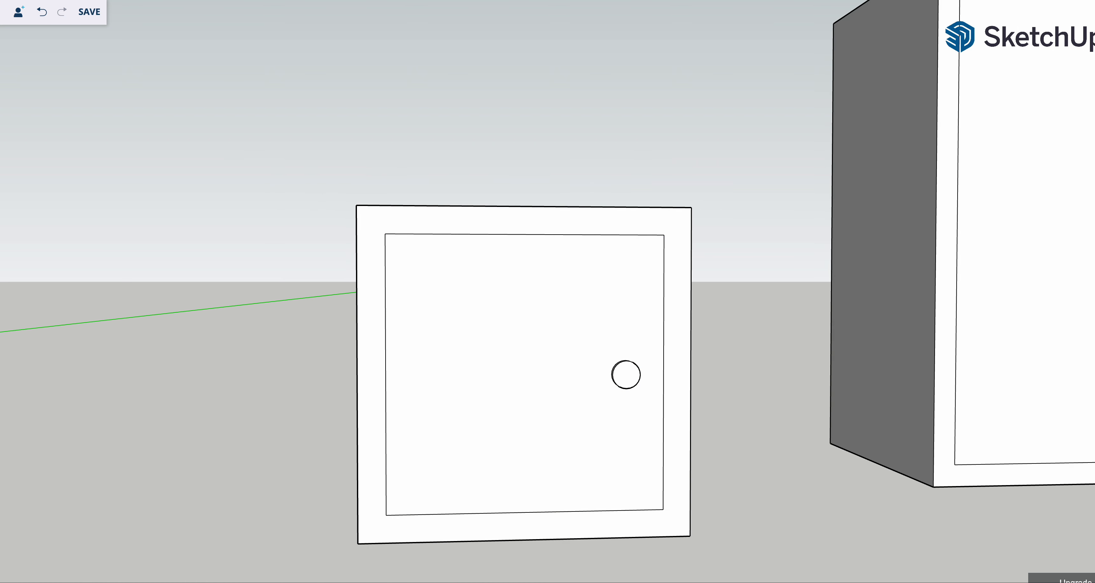
# Step: Draw an inner rectangle corner to corner inside the small cabinet's door
pyautogui.press('l')
pyautogui.click(390, 241)
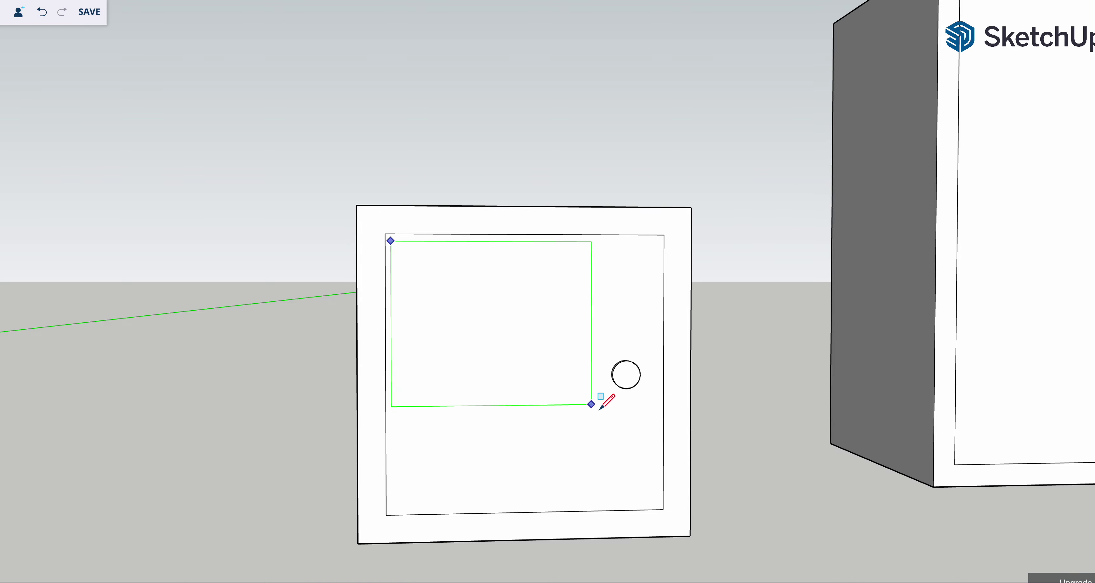
pyautogui.click(658, 505)
pyautogui.scroll(-3, 771, 466)
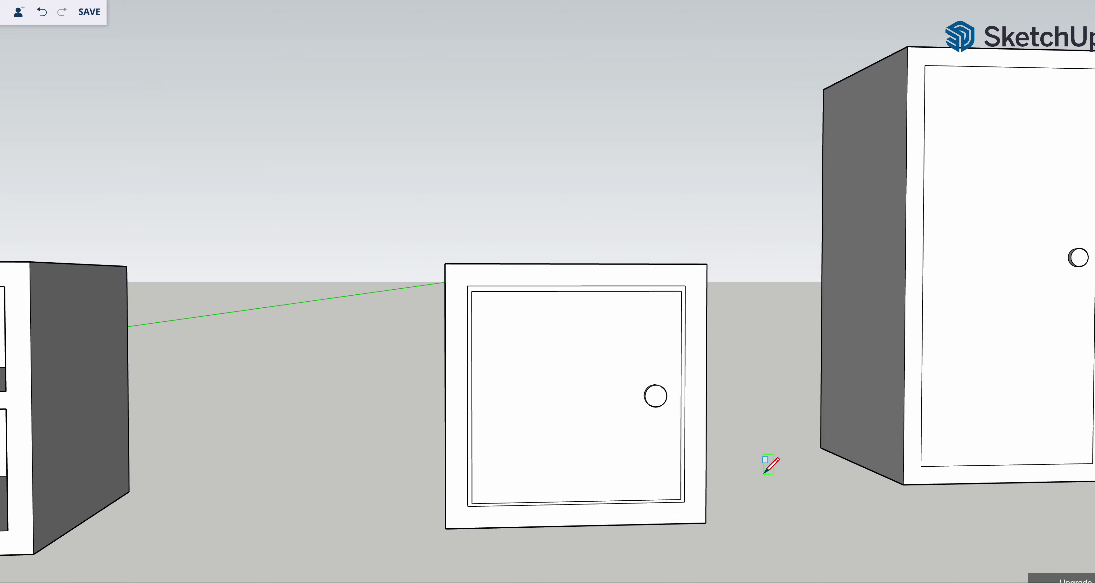
pyautogui.scroll(-2, 771, 465)
pyautogui.scroll(-3, 777, 452)
pyautogui.scroll(3, 946, 471)
pyautogui.scroll(1, 935, 298)
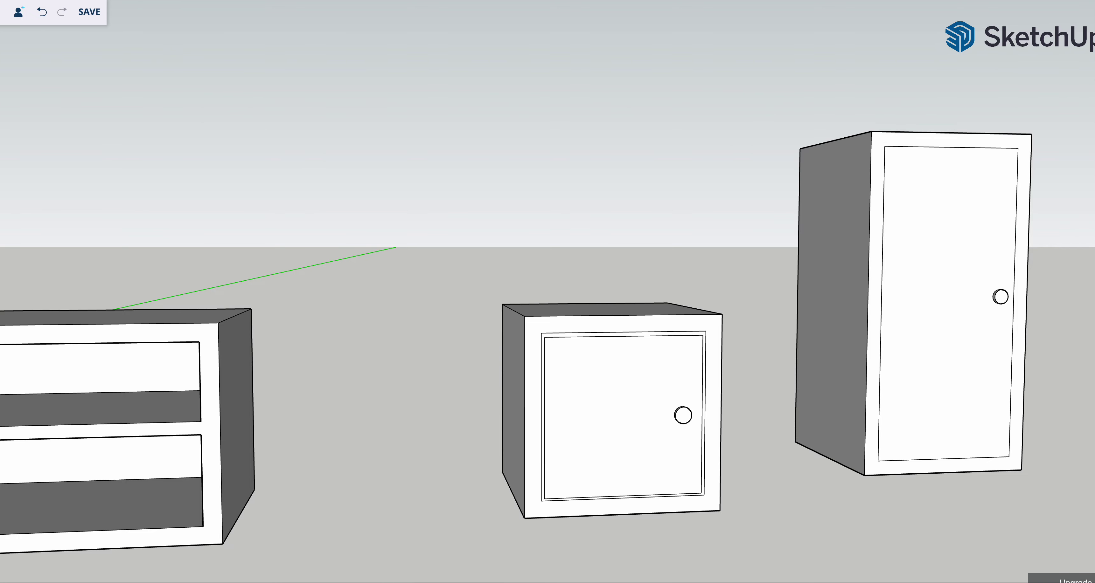
# Step: Bring the tall cabinet into view and draw a matching inner rectangle inside its door
pyautogui.moveTo(415, 432); pyautogui.dragTo(122, 419)
pyautogui.moveTo(355, 417); pyautogui.dragTo(183, 414)
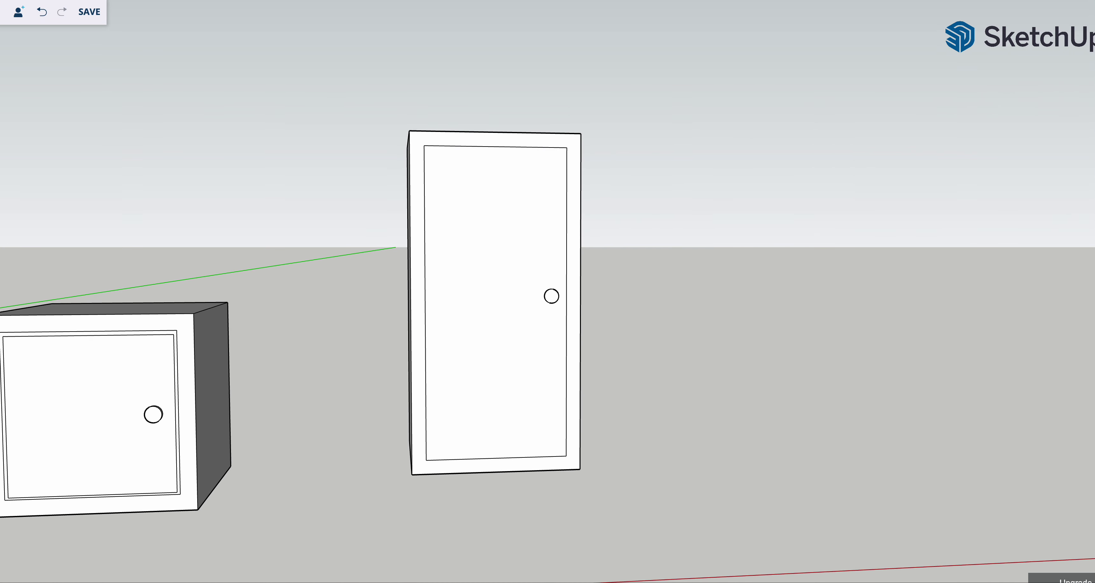
pyautogui.scroll(2, 425, 413)
pyautogui.moveTo(433, 410); pyautogui.dragTo(511, 447, button='middle')
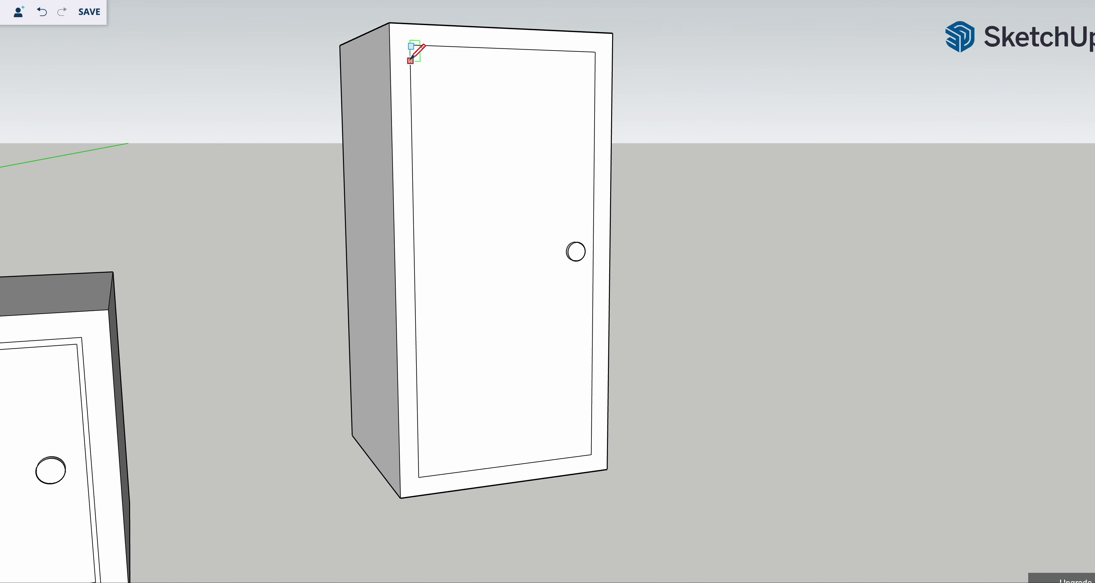
pyautogui.click(415, 50)
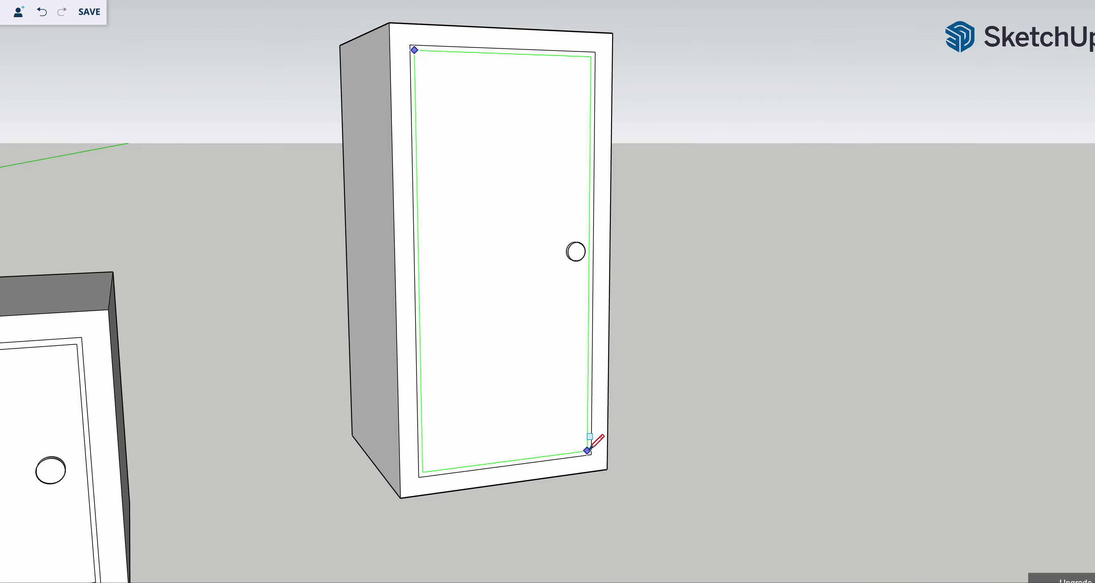
pyautogui.click(591, 454)
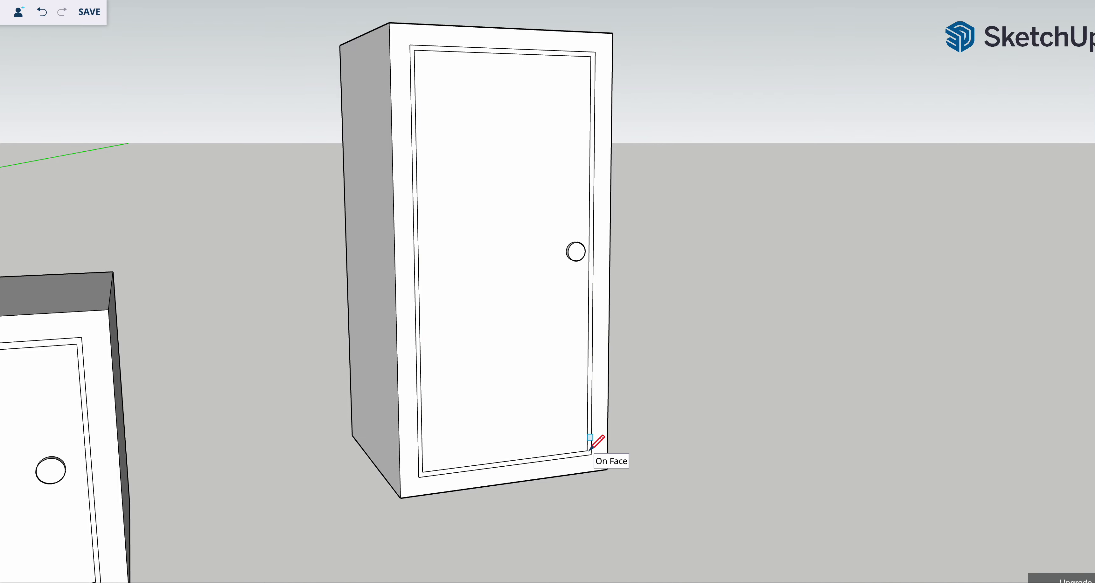
pyautogui.scroll(-4, 460, 408)
pyautogui.scroll(-3, 460, 408)
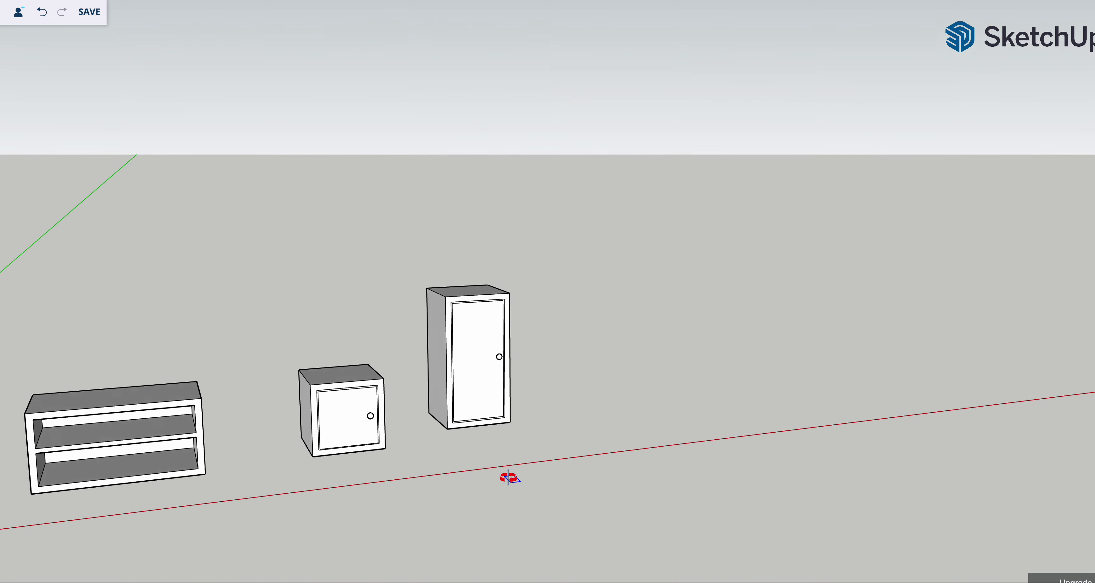
pyautogui.moveTo(506, 477)
pyautogui.mouseDown(button='middle')
pyautogui.moveTo(367, 444)
pyautogui.moveTo(459, 442)
pyautogui.moveTo(589, 408)
pyautogui.mouseUp(button='middle')
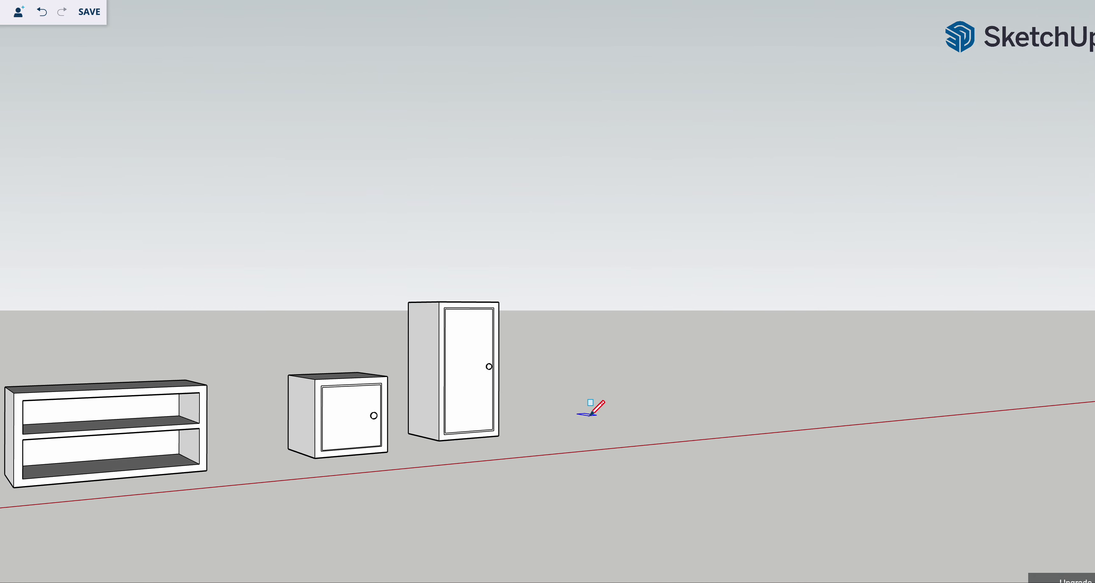
pyautogui.click(321, 424)
pyautogui.moveTo(327, 419)
pyautogui.mouseDown(button='middle')
pyautogui.moveTo(417, 446)
pyautogui.moveTo(305, 447)
pyautogui.mouseUp(button='middle')
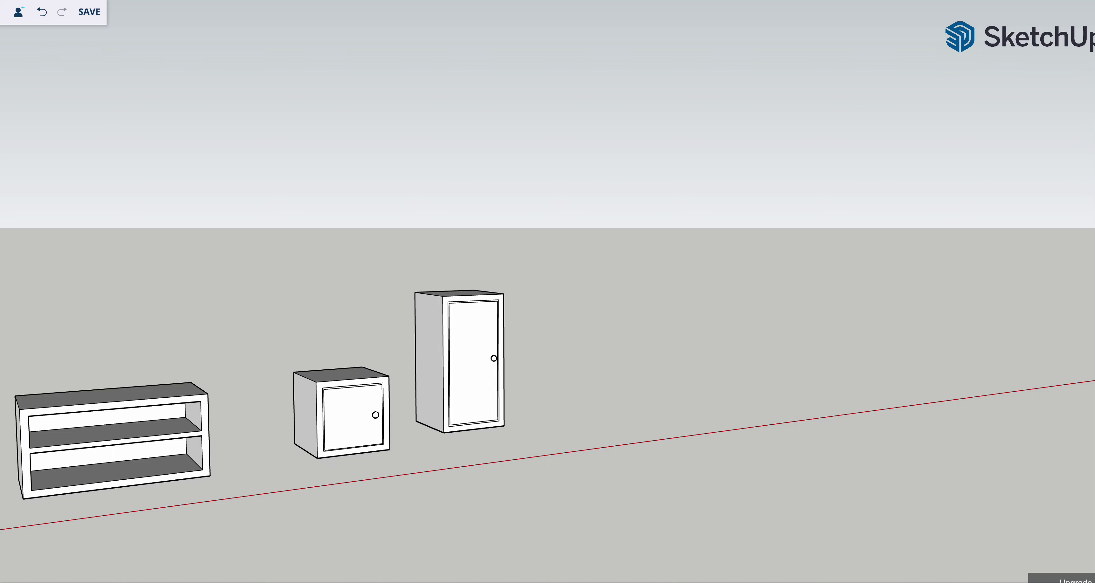
pyautogui.scroll(2, 293, 446)
pyautogui.scroll(2, 318, 438)
pyautogui.scroll(3, 340, 370)
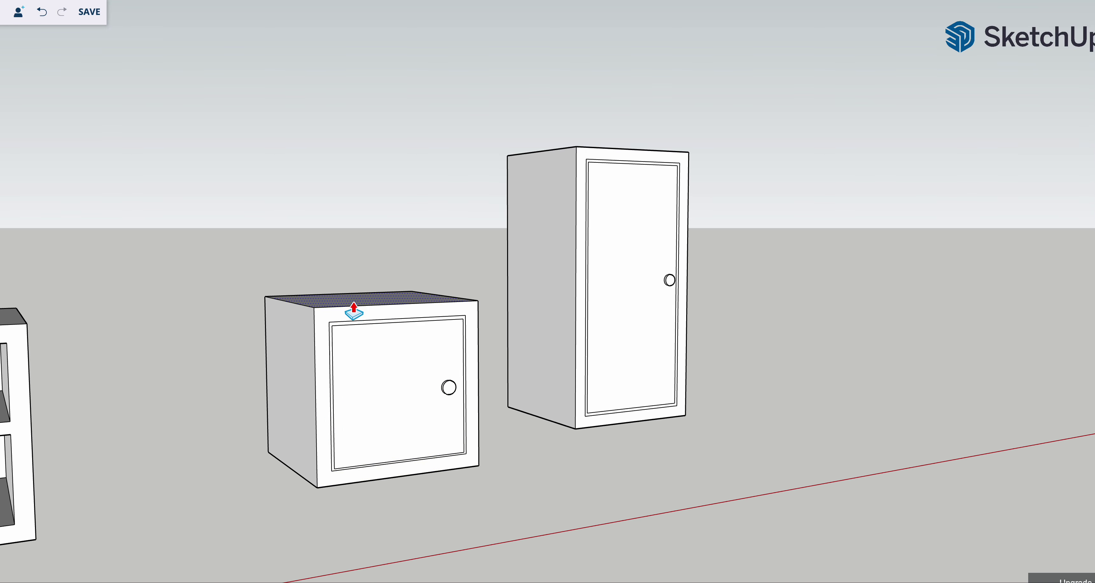
pyautogui.click(333, 352)
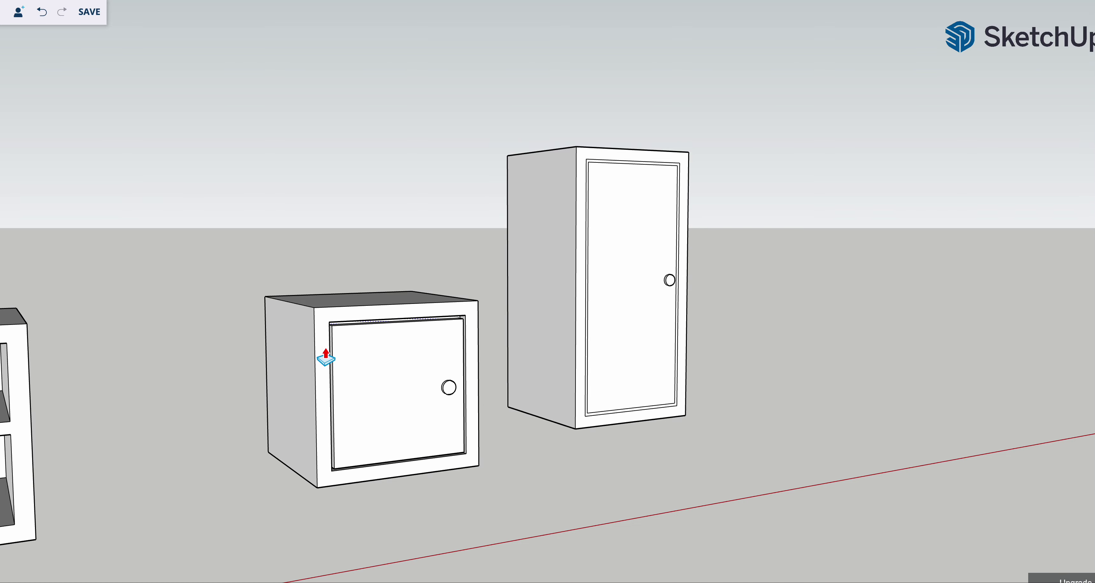
pyautogui.moveTo(325, 356)
pyautogui.mouseDown(button='middle')
pyautogui.moveTo(264, 367)
pyautogui.moveTo(330, 362)
pyautogui.mouseUp(button='middle')
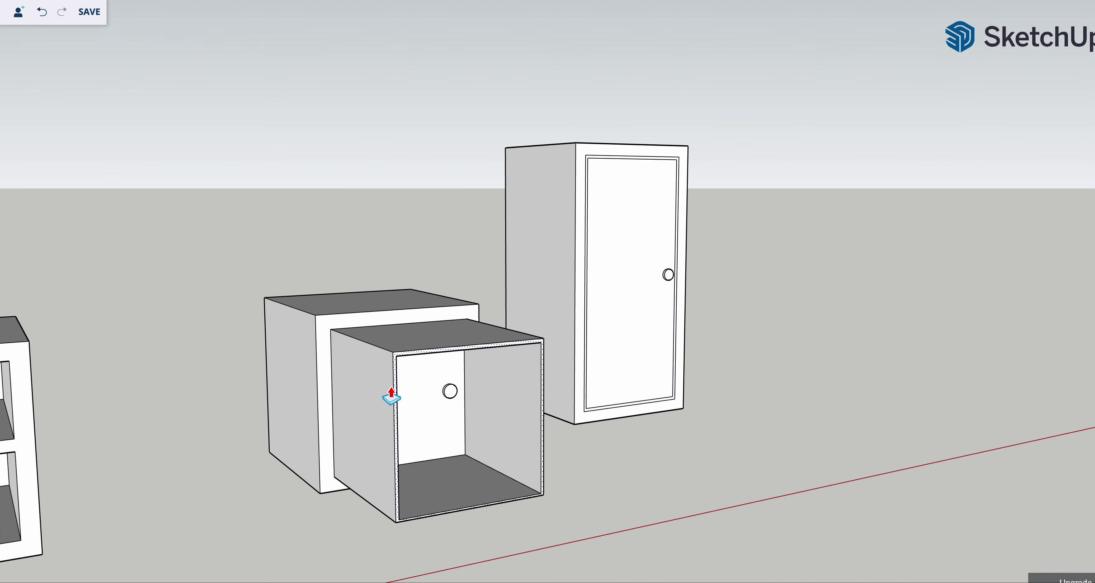
pyautogui.press('Escape')
pyautogui.scroll(-2, 650, 441)
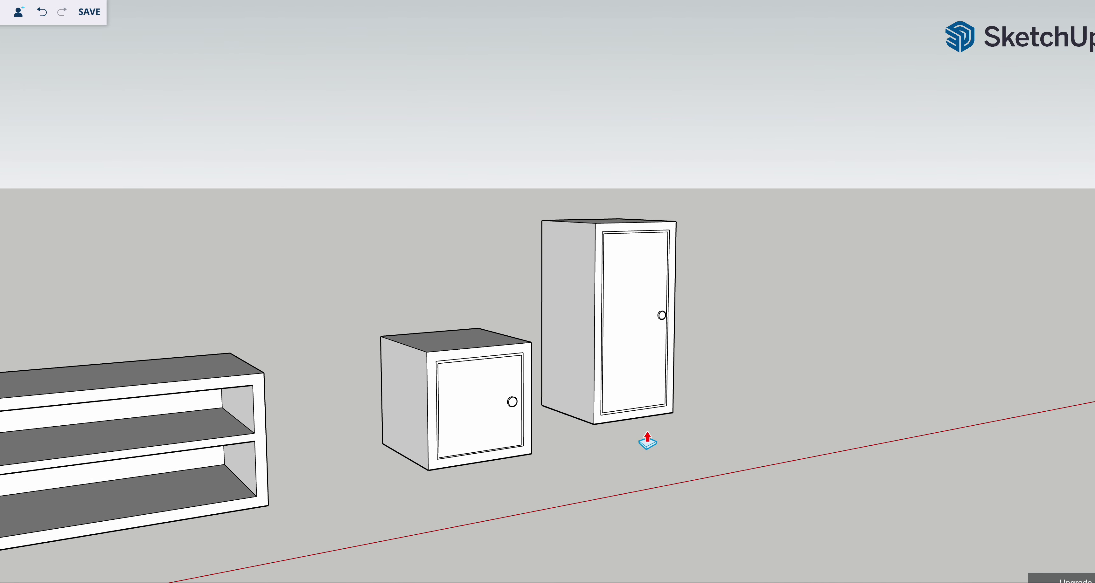
pyautogui.scroll(-2, 595, 459)
pyautogui.scroll(-2, 510, 471)
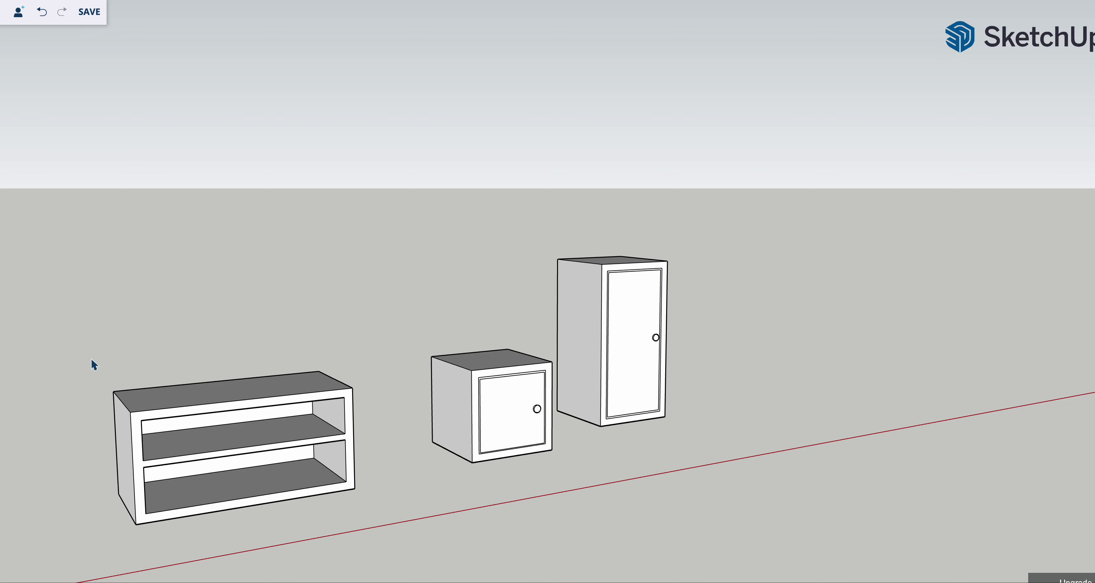
# Step: Make the whole shelf unit a component named 'middle'
pyautogui.moveTo(93, 365); pyautogui.dragTo(424, 565)
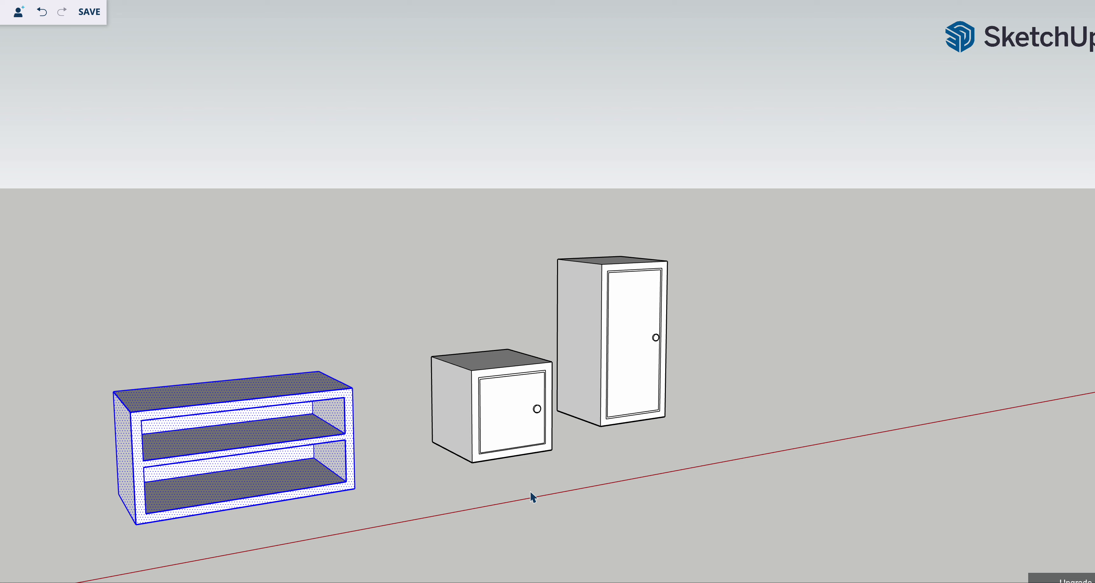
pyautogui.rightClick(273, 400)
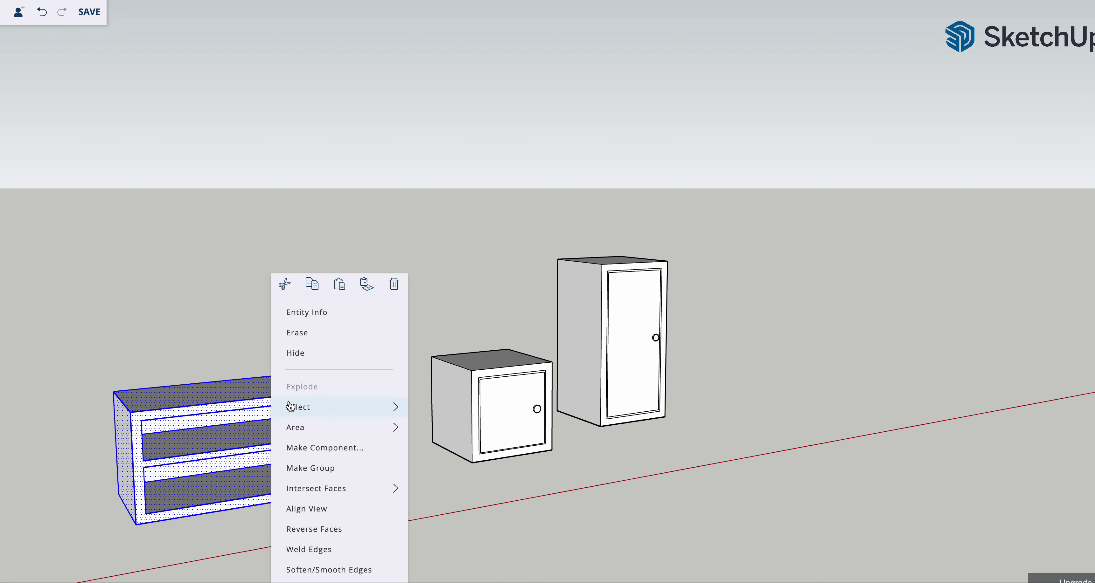
pyautogui.click(338, 452)
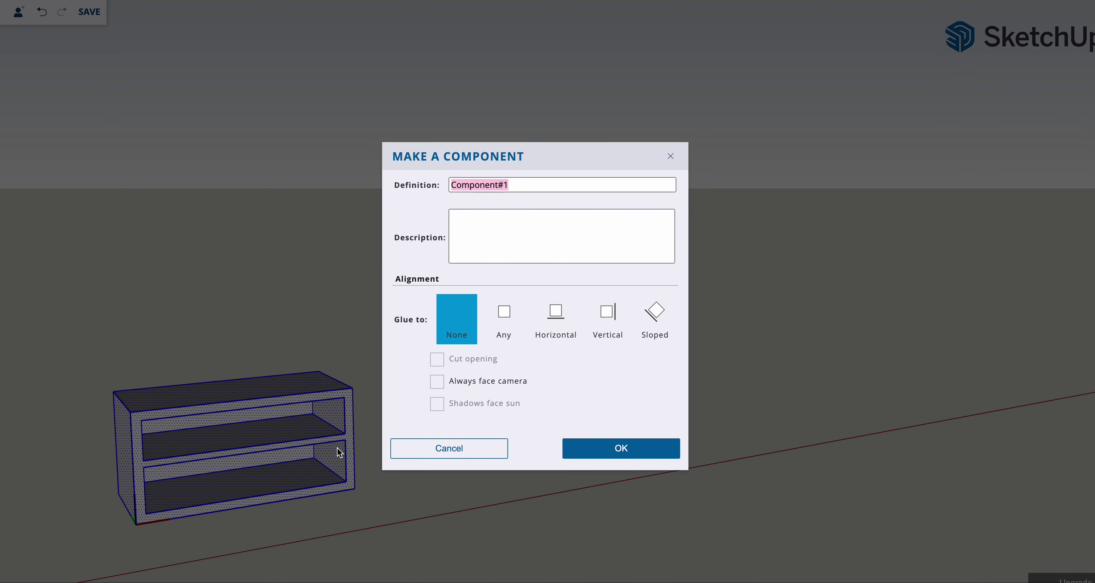
pyautogui.press('BackSpace')
pyautogui.write('middle')
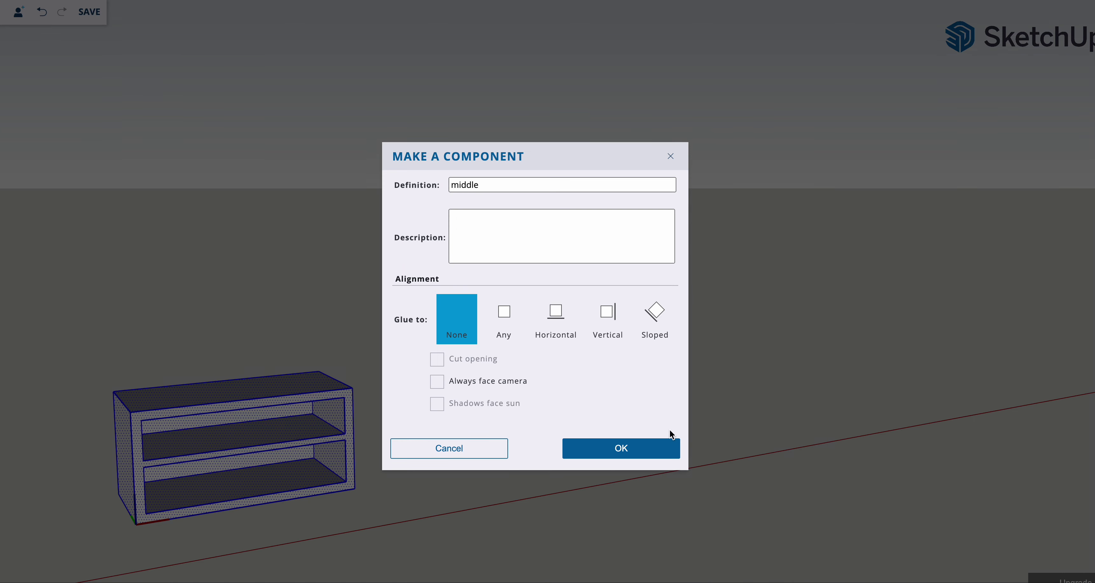
pyautogui.click(656, 452)
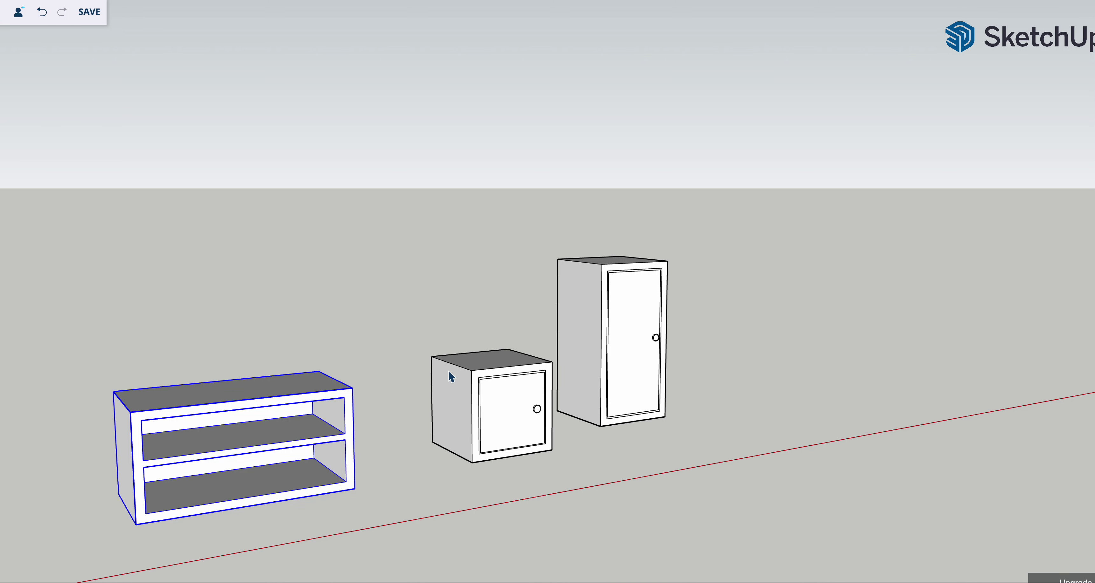
pyautogui.click(449, 372)
# Step: Make the whole small cabinet a component named 'Small'
pyautogui.moveTo(445, 454); pyautogui.dragTo(565, 481)
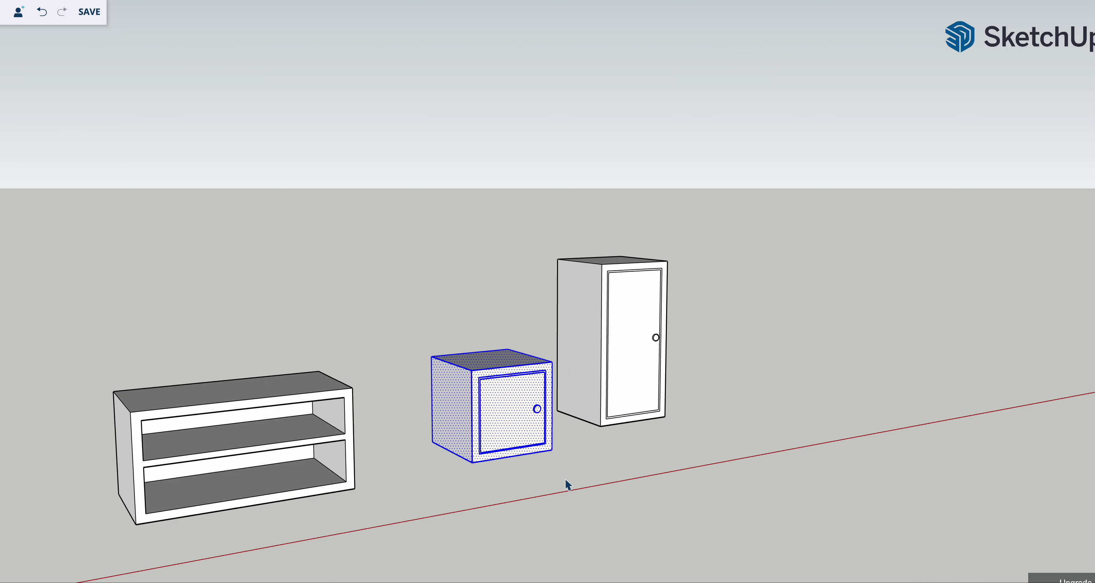
pyautogui.rightClick(538, 421)
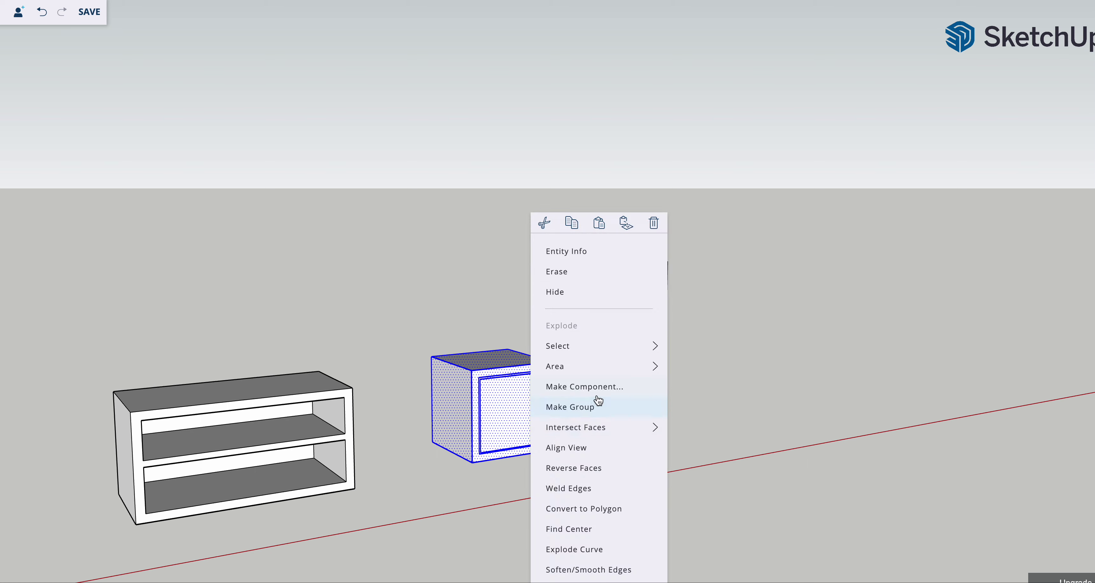
pyautogui.click(608, 388)
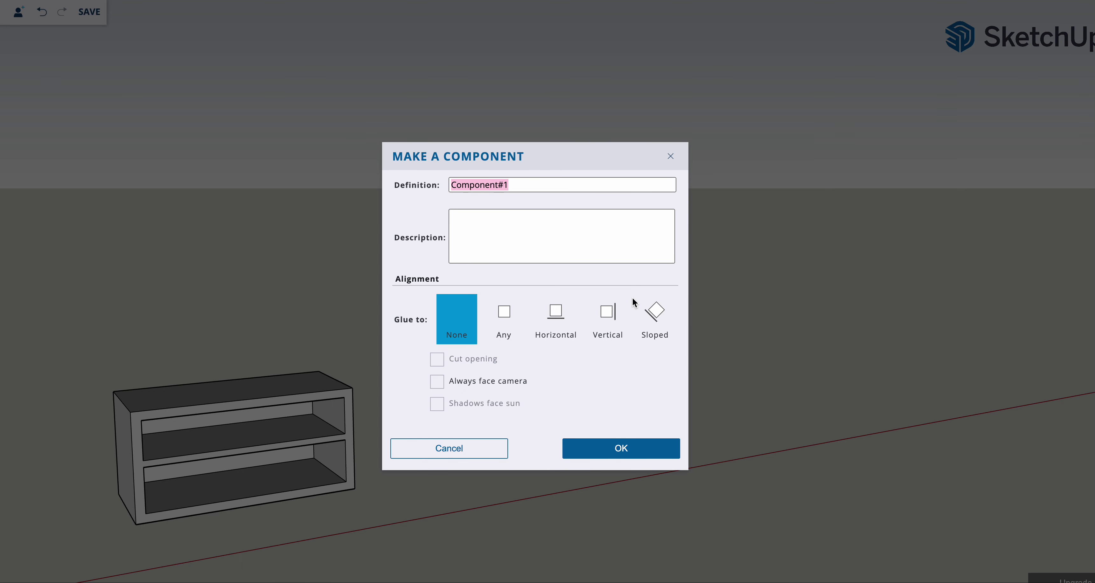
pyautogui.write('Small')
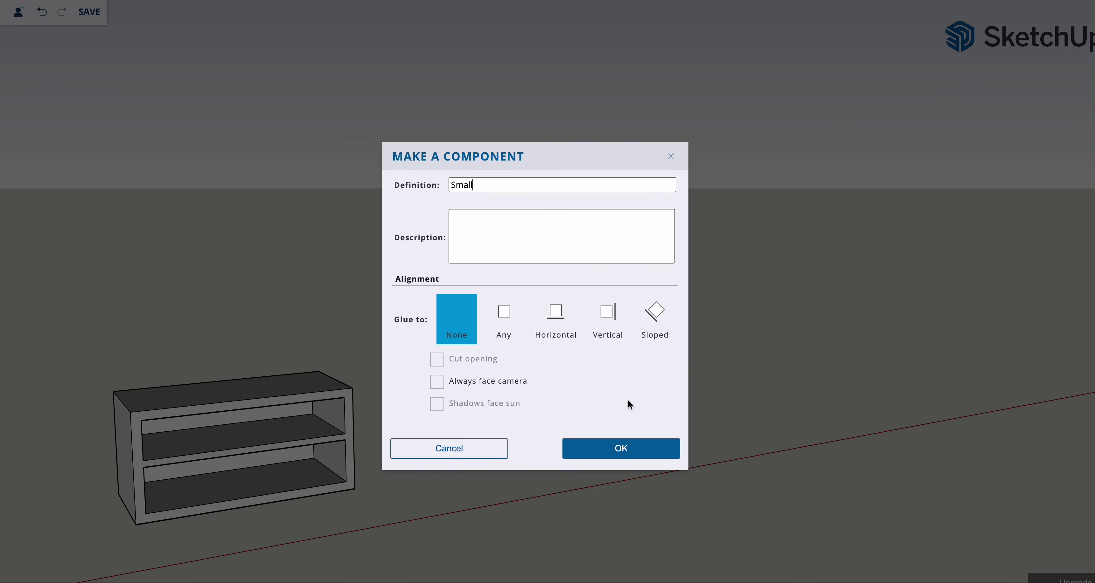
pyautogui.click(657, 458)
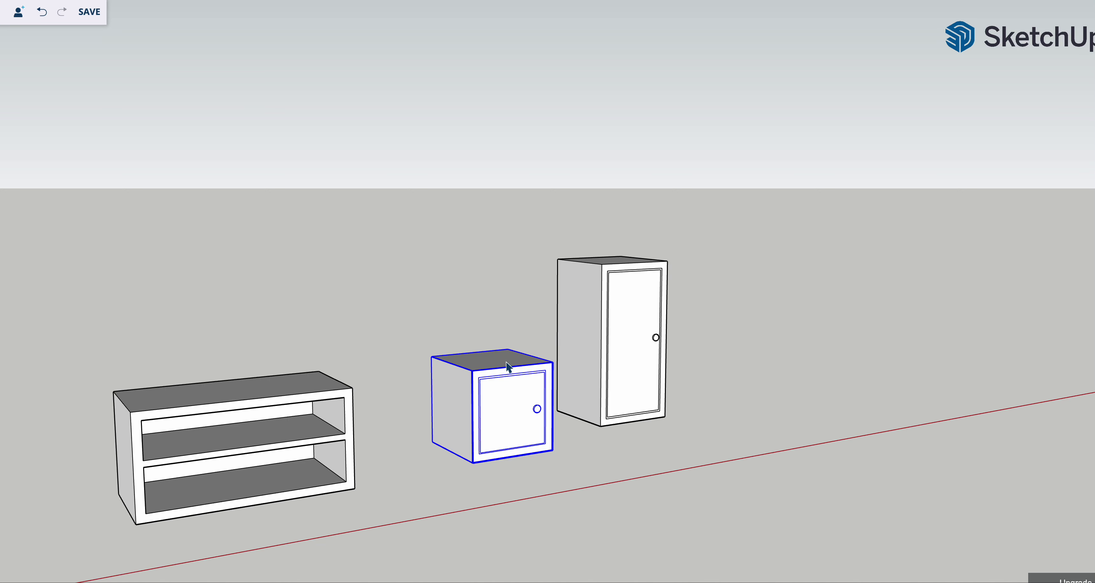
pyautogui.click(824, 450)
# Step: Make the whole tall cabinet a component named 'Tall'
pyautogui.moveTo(802, 410); pyautogui.dragTo(592, 454, button='middle')
pyautogui.moveTo(545, 209)
pyautogui.mouseDown()
pyautogui.moveTo(628, 442)
pyautogui.moveTo(713, 488)
pyautogui.mouseUp()
pyautogui.rightClick(633, 401)
pyautogui.click(656, 393)
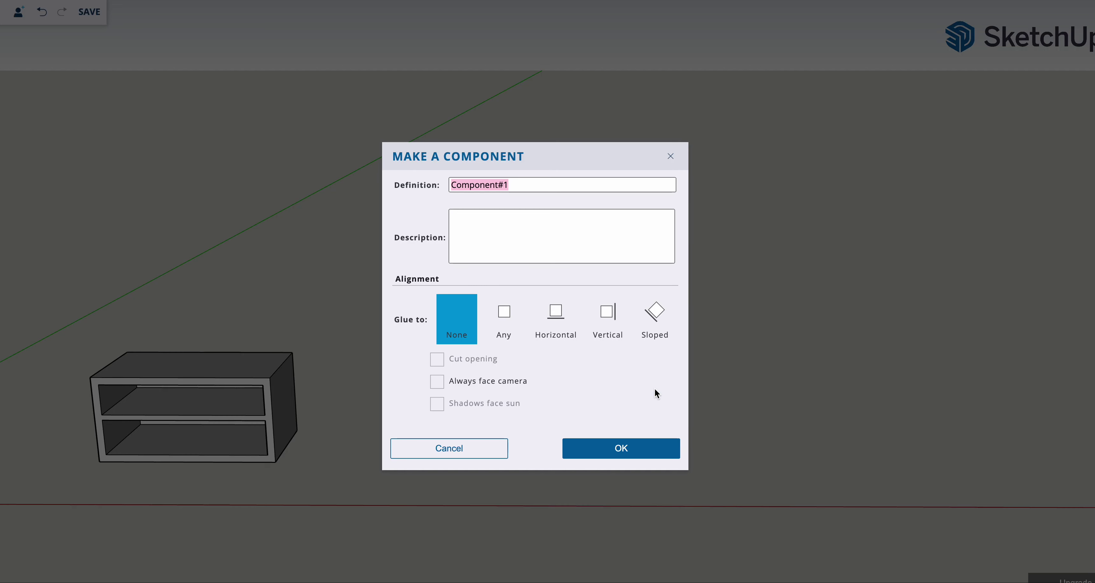
pyautogui.write('Tall')
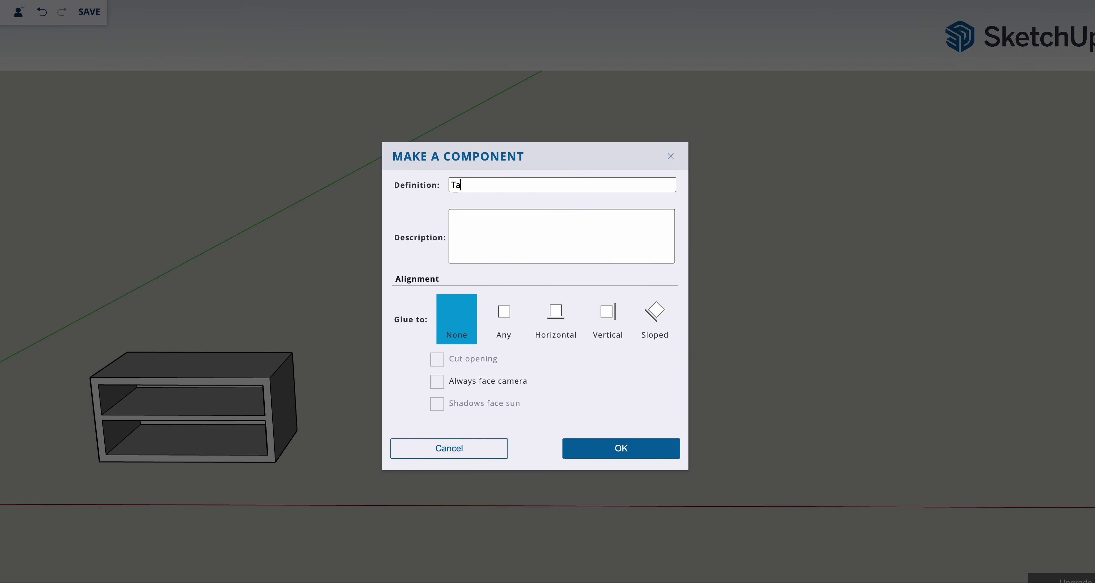
pyautogui.press('Return')
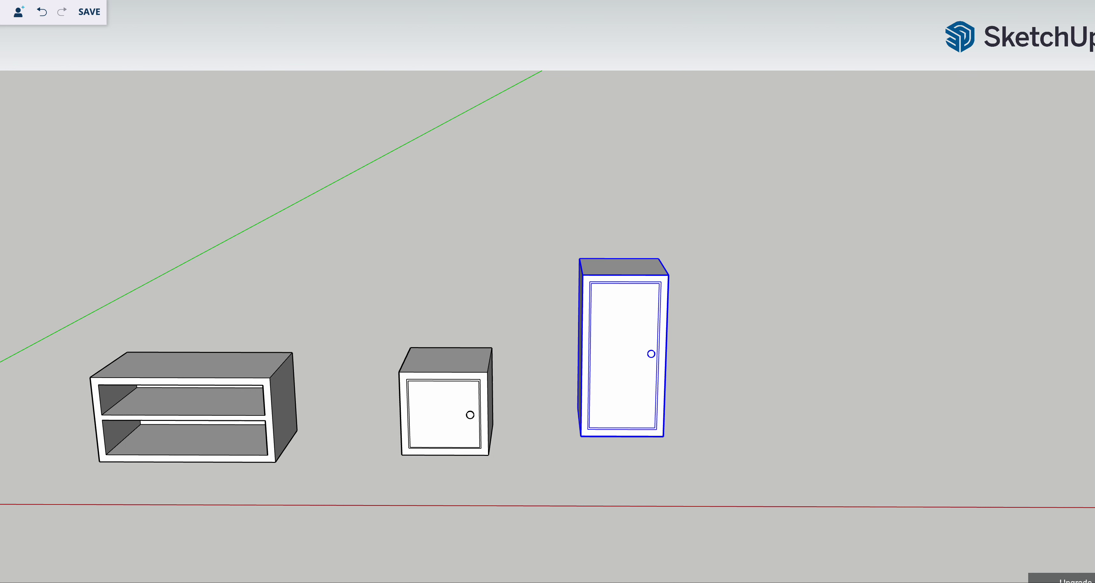
pyautogui.click(743, 334)
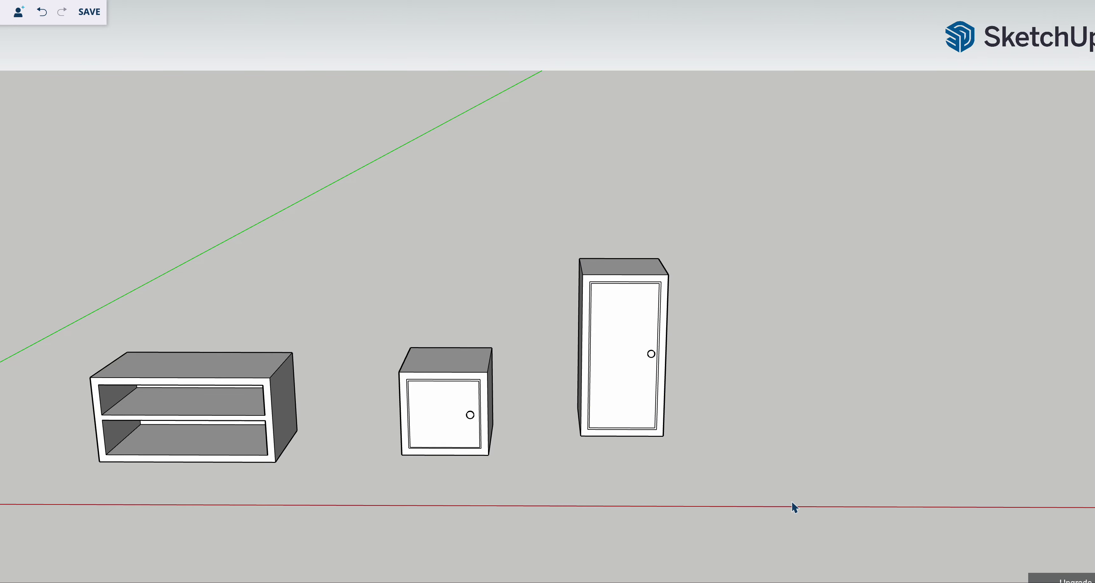
pyautogui.moveTo(794, 507)
pyautogui.mouseDown(button='middle')
pyautogui.moveTo(835, 420)
pyautogui.moveTo(909, 450)
pyautogui.mouseUp(button='middle')
# Step: Zoom out and pan the furniture off to the left to free up space
pyautogui.scroll(-5, 862, 465)
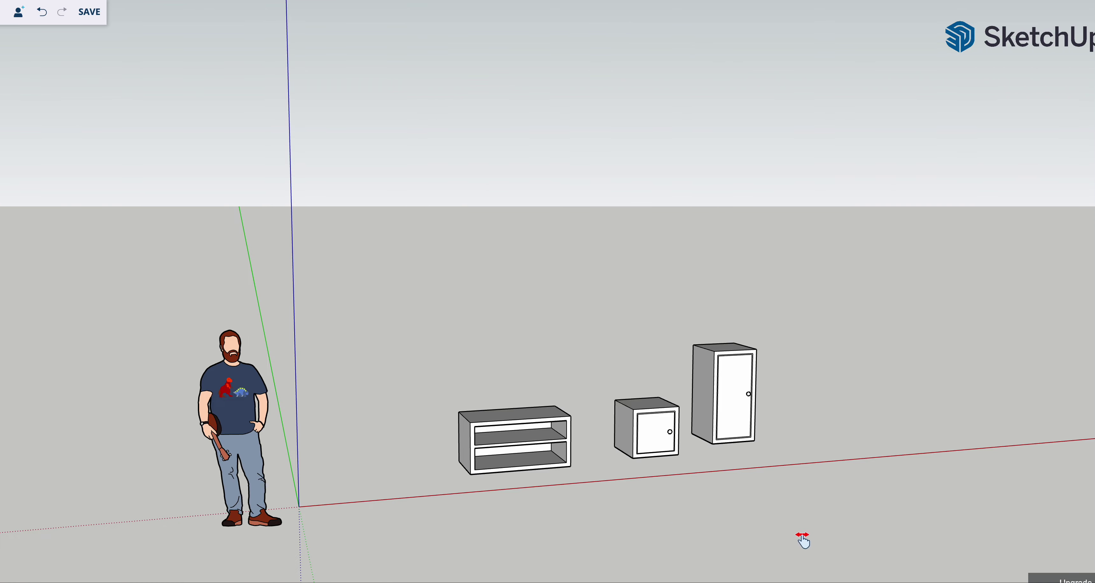
pyautogui.moveTo(803, 541)
pyautogui.keyDown('shift'); pyautogui.mouseDown(button='middle')
pyautogui.moveTo(310, 401)
pyautogui.moveTo(361, 435)
pyautogui.moveTo(381, 420)
pyautogui.moveTo(47, 361)
pyautogui.mouseUp(button='middle'); pyautogui.keyUp('shift')
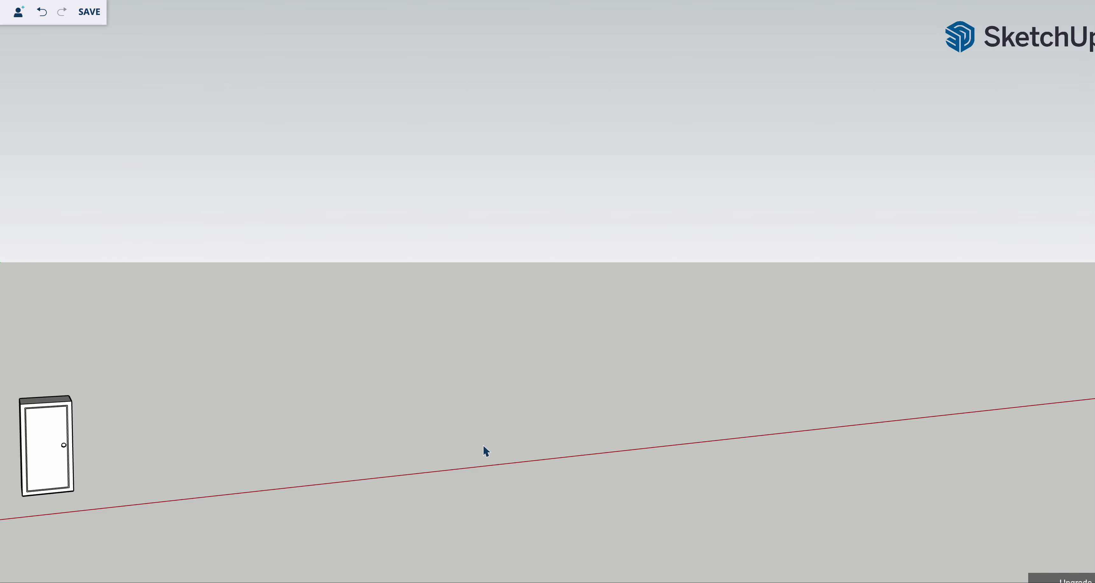
# Step: Place a middle shelf, a Tall cabinet flush on its left, and a second middle shelf
pyautogui.click(1088, 102)
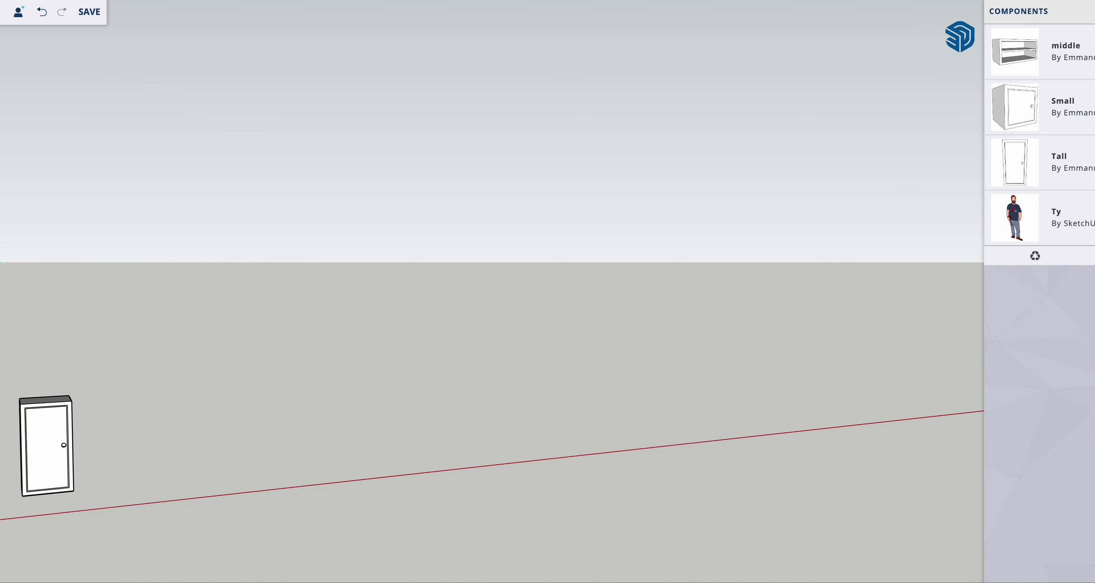
pyautogui.click(1010, 64)
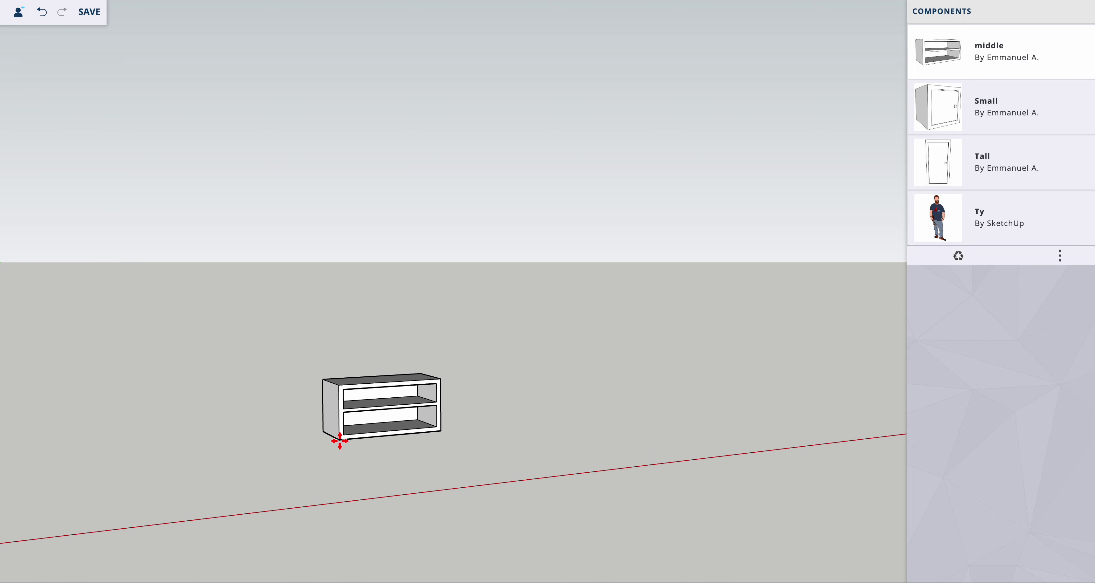
pyautogui.click(332, 489)
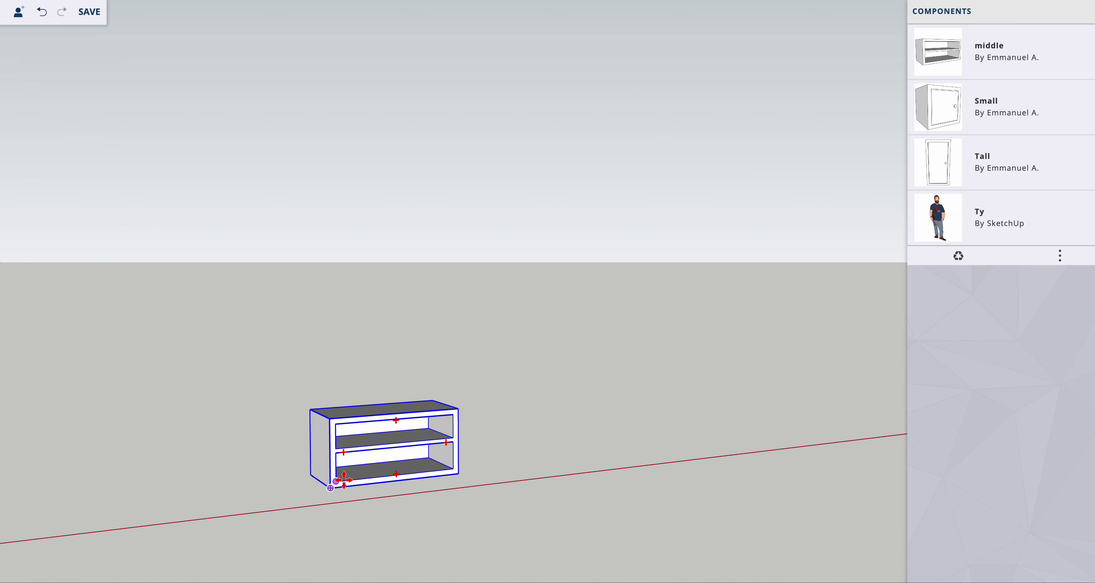
pyautogui.click(977, 168)
pyautogui.click(220, 492)
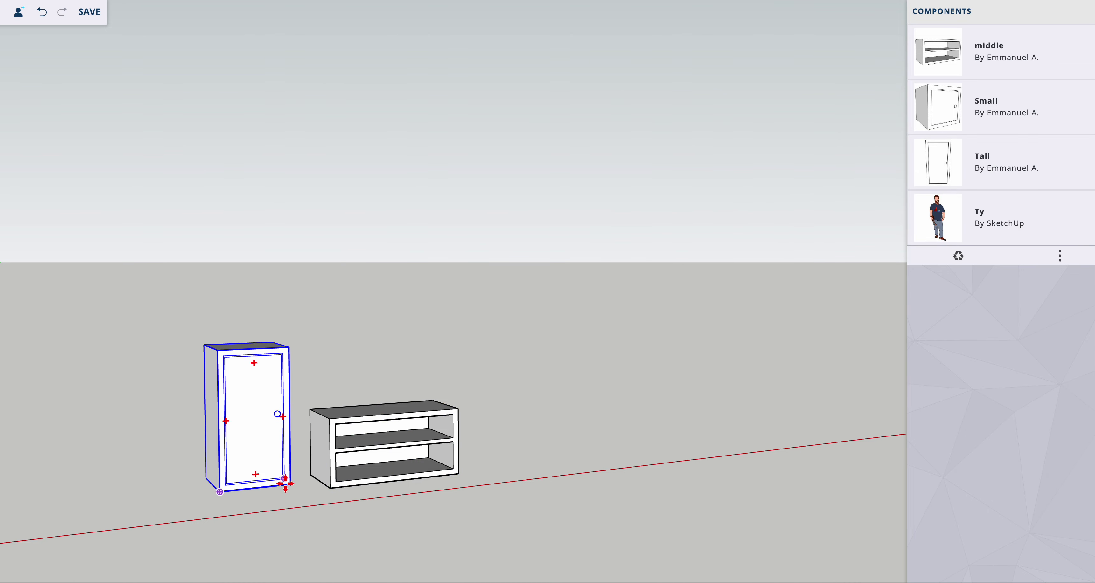
pyautogui.click(285, 484)
pyautogui.click(330, 488)
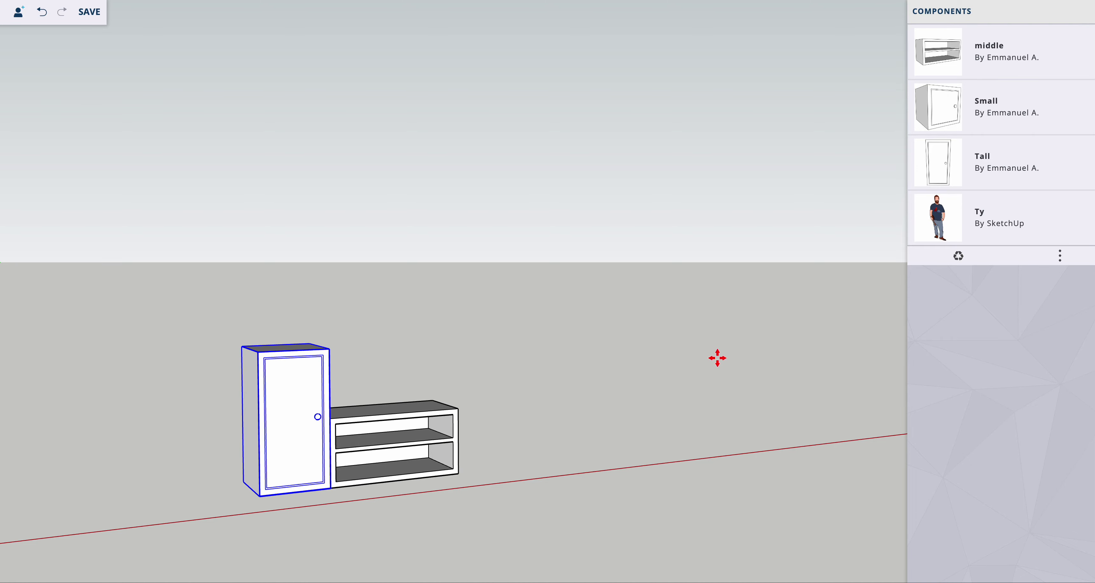
pyautogui.moveTo(855, 358)
pyautogui.mouseDown(button='middle')
pyautogui.moveTo(750, 361)
pyautogui.moveTo(677, 344)
pyautogui.mouseUp(button='middle')
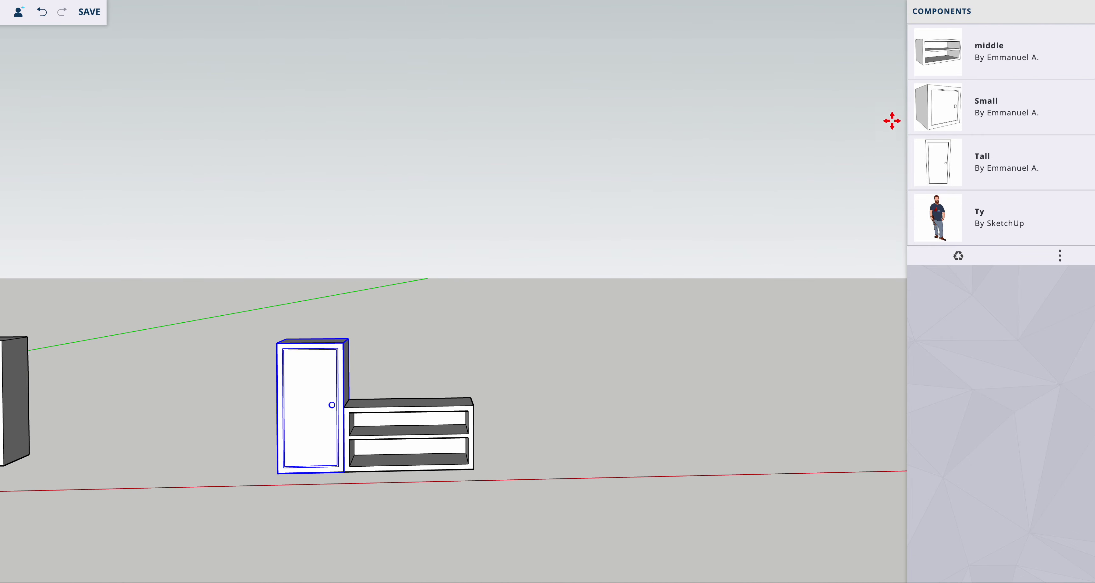
pyautogui.moveTo(937, 58); pyautogui.dragTo(471, 472)
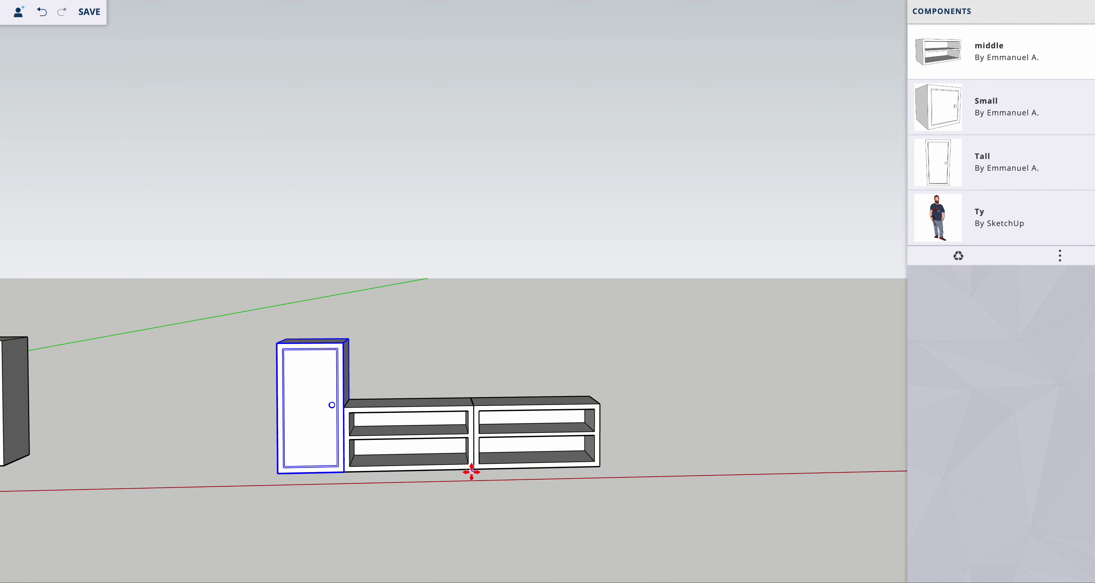
# Step: Add a Tall cabinet right of the shelves and set a Small cabinet on each Tall cabinet
pyautogui.click(958, 171)
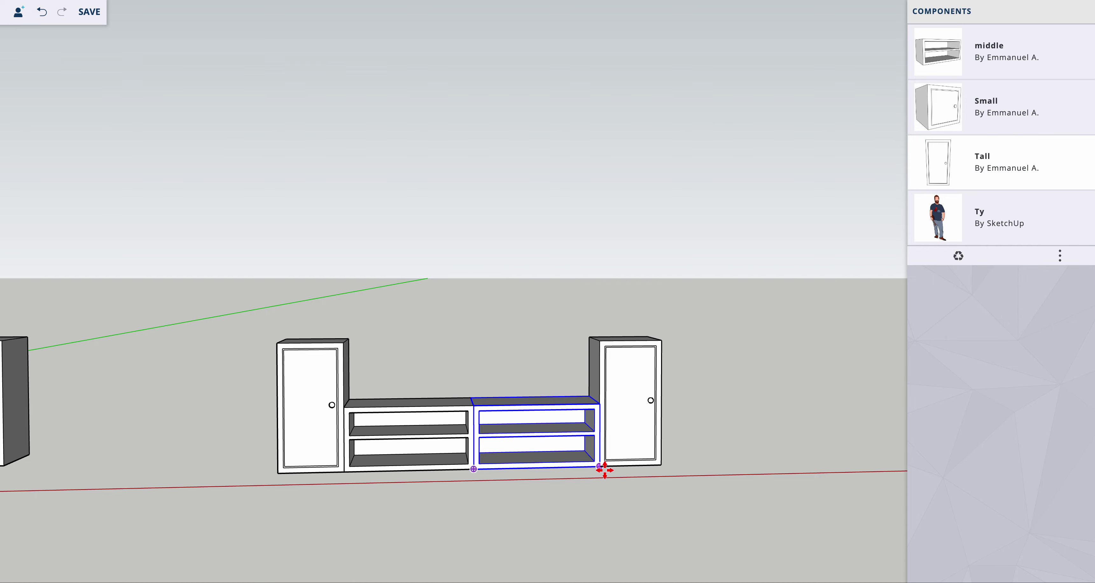
pyautogui.click(601, 467)
pyautogui.click(968, 124)
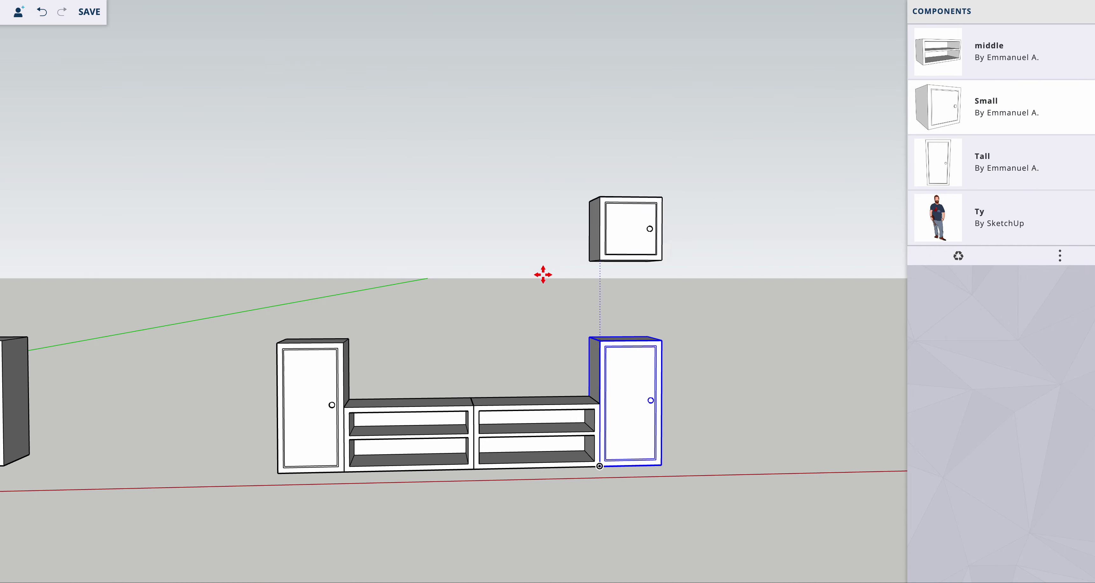
pyautogui.click(277, 342)
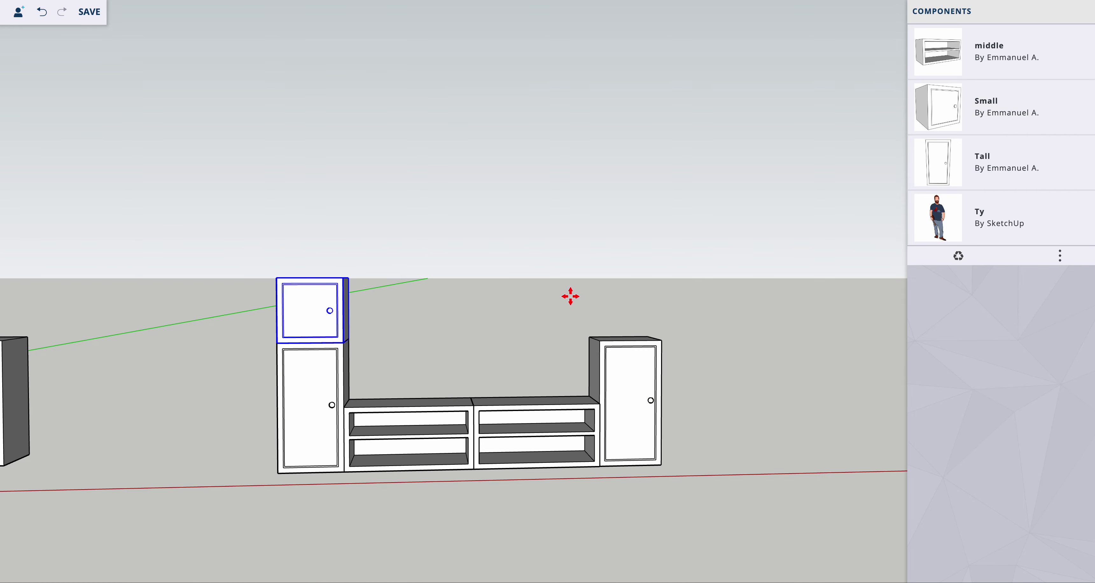
pyautogui.click(986, 104)
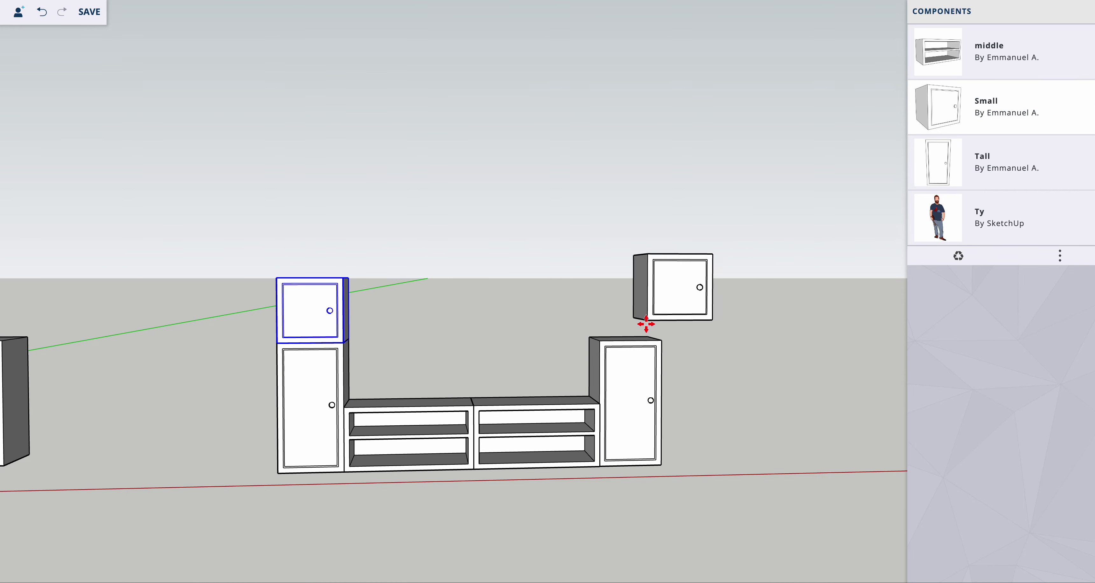
pyautogui.click(606, 334)
pyautogui.moveTo(750, 446)
pyautogui.mouseDown(button='middle')
pyautogui.moveTo(709, 443)
pyautogui.moveTo(665, 417)
pyautogui.moveTo(519, 428)
pyautogui.moveTo(699, 438)
pyautogui.moveTo(760, 466)
pyautogui.mouseUp(button='middle')
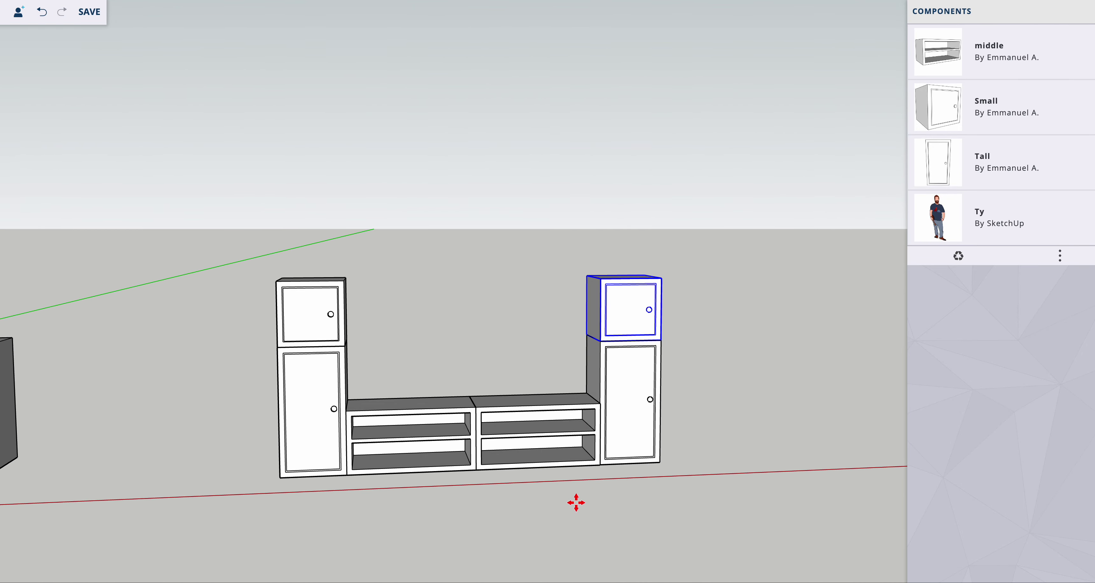
# Step: Place a Tall cabinet on the middle shelf beside the left stack
pyautogui.moveTo(489, 500)
pyautogui.mouseDown(button='middle')
pyautogui.moveTo(545, 475)
pyautogui.moveTo(425, 474)
pyautogui.moveTo(474, 445)
pyautogui.moveTo(518, 461)
pyautogui.moveTo(491, 466)
pyautogui.moveTo(502, 442)
pyautogui.mouseUp(button='middle')
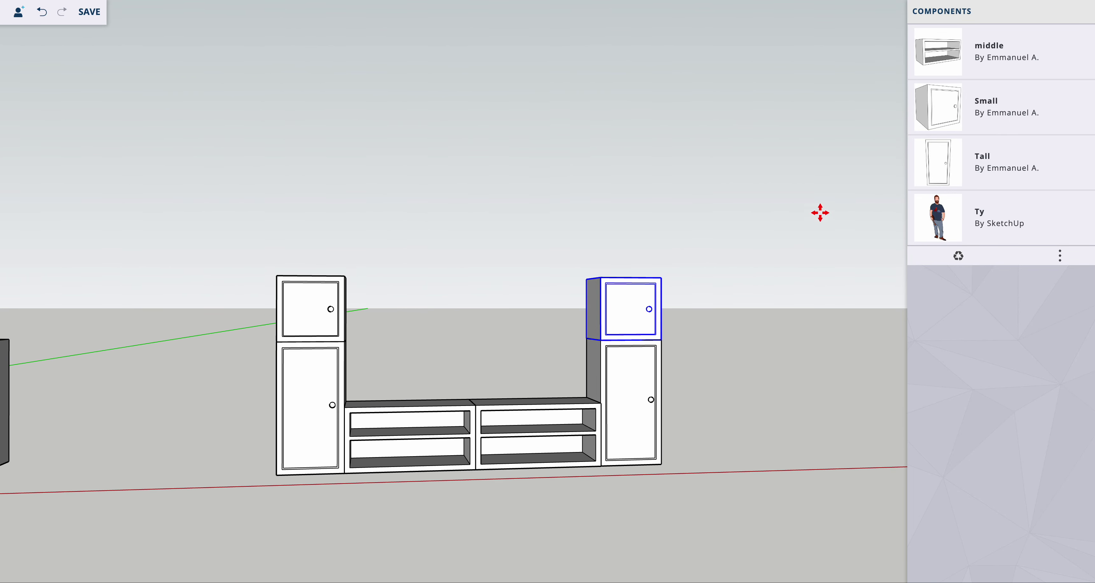
pyautogui.click(980, 174)
pyautogui.click(346, 406)
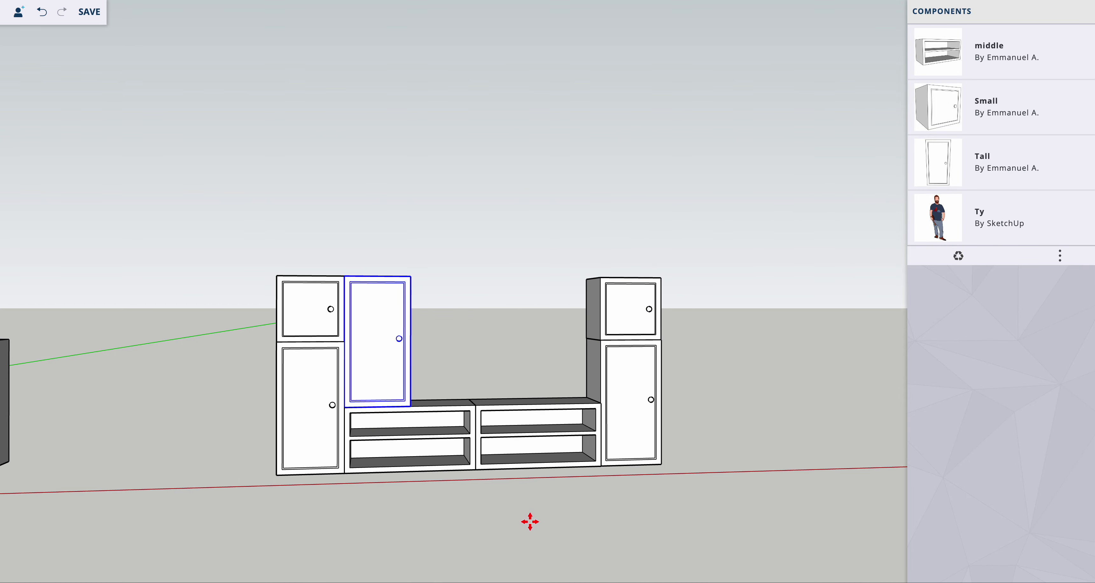
# Step: Orbit around the cabinets and pan right to bring empty ground into view
pyautogui.moveTo(445, 510)
pyautogui.mouseDown(button='middle')
pyautogui.moveTo(723, 497)
pyautogui.moveTo(499, 520)
pyautogui.moveTo(277, 512)
pyautogui.moveTo(478, 481)
pyautogui.mouseUp(button='middle')
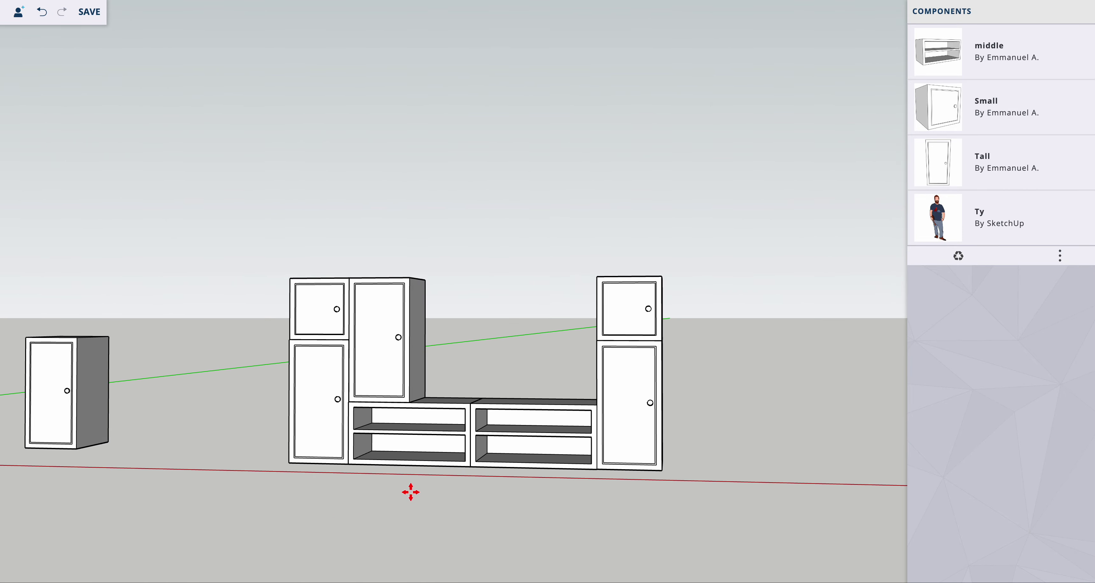
pyautogui.moveTo(411, 493); pyautogui.dragTo(533, 509, button='middle')
pyautogui.moveTo(748, 477)
pyautogui.mouseDown(button='middle')
pyautogui.moveTo(784, 488)
pyautogui.moveTo(576, 499)
pyautogui.moveTo(403, 491)
pyautogui.moveTo(841, 492)
pyautogui.moveTo(833, 489)
pyautogui.mouseUp(button='middle')
pyautogui.press('m')
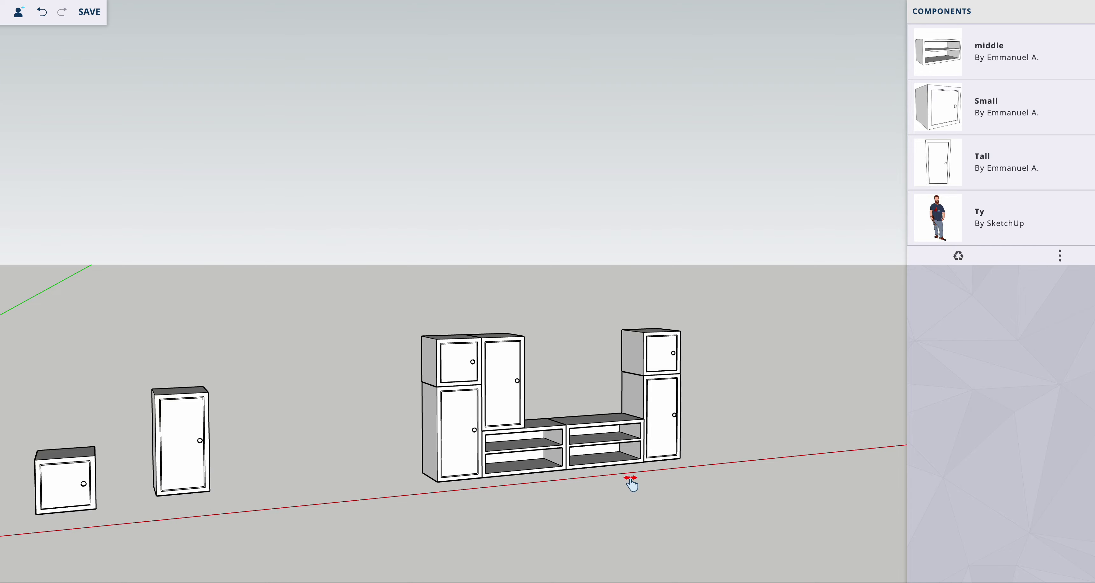
pyautogui.moveTo(631, 484)
pyautogui.keyDown('shift'); pyautogui.mouseDown(button='middle')
pyautogui.moveTo(526, 513)
pyautogui.moveTo(76, 556)
pyautogui.mouseUp(button='middle'); pyautogui.keyUp('shift')
pyautogui.moveTo(322, 503)
pyautogui.keyDown('shift'); pyautogui.mouseDown(button='middle')
pyautogui.moveTo(249, 496)
pyautogui.moveTo(298, 467)
pyautogui.mouseUp(button='middle'); pyautogui.keyUp('shift')
pyautogui.scroll(2, 322, 447)
# Step: Set two Tall cabinets side by side on empty ground with a middle shelf on top
pyautogui.scroll(1, 351, 539)
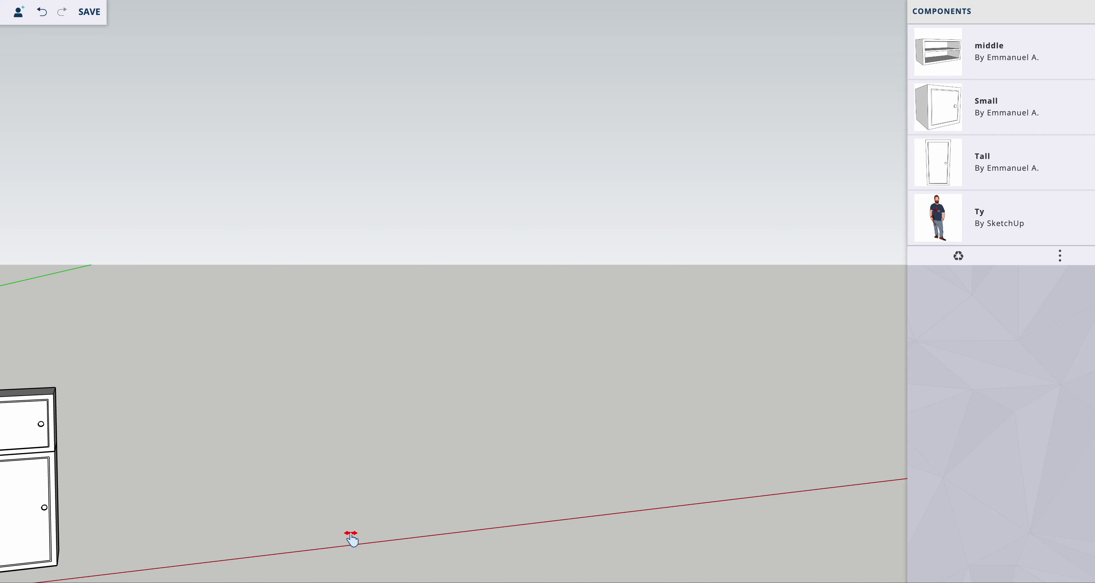
pyautogui.moveTo(351, 539); pyautogui.dragTo(358, 496, button='middle')
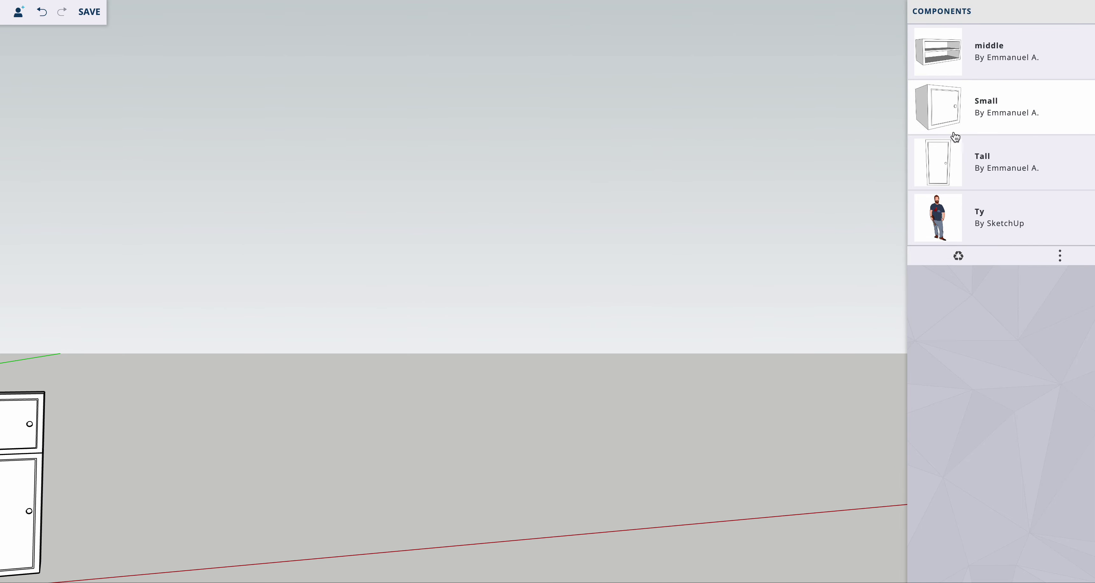
pyautogui.click(951, 176)
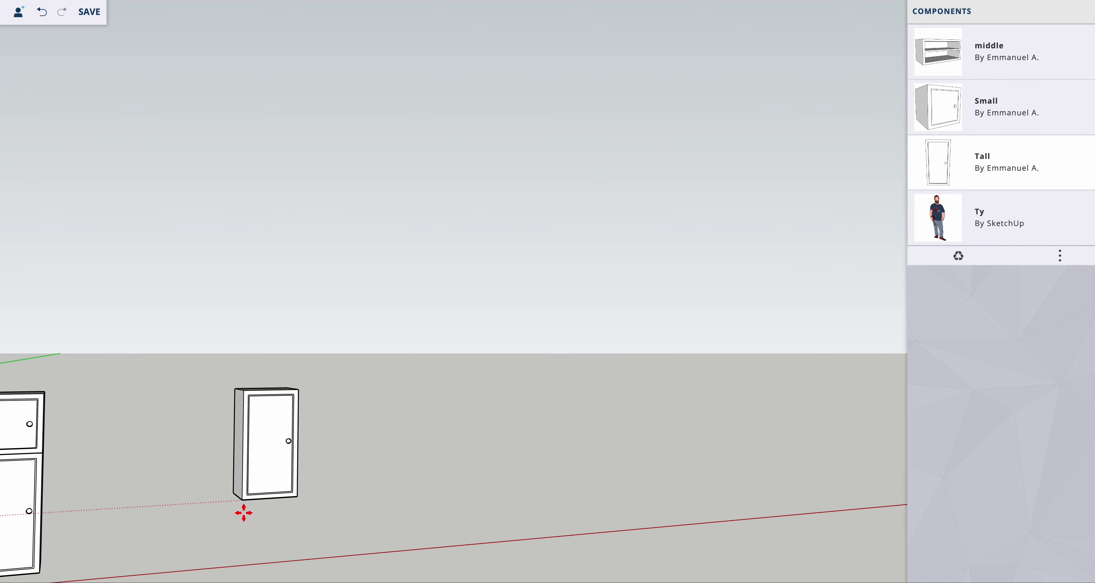
pyautogui.click(350, 545)
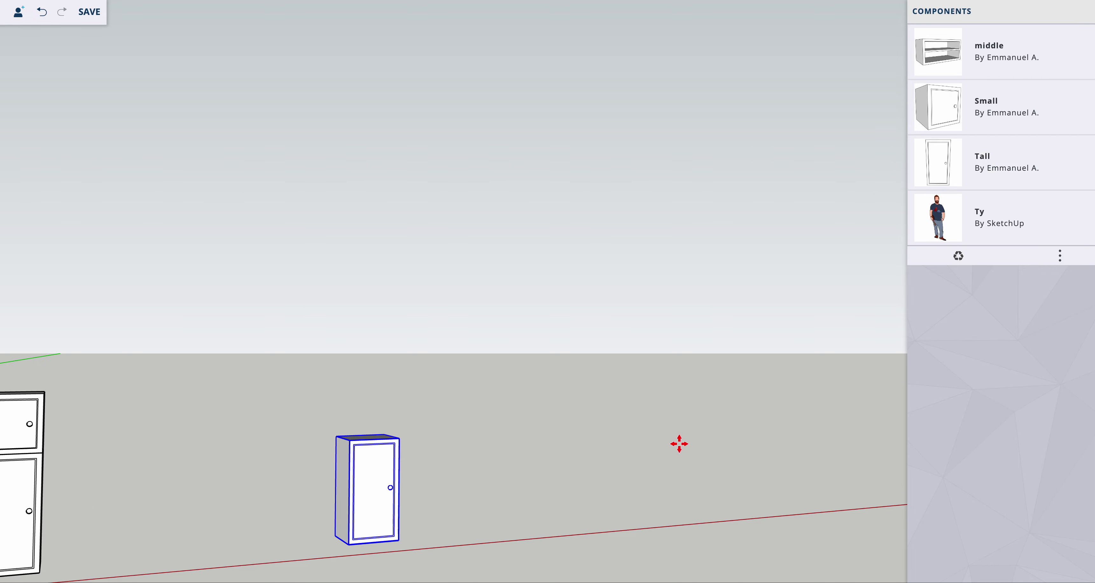
pyautogui.click(946, 168)
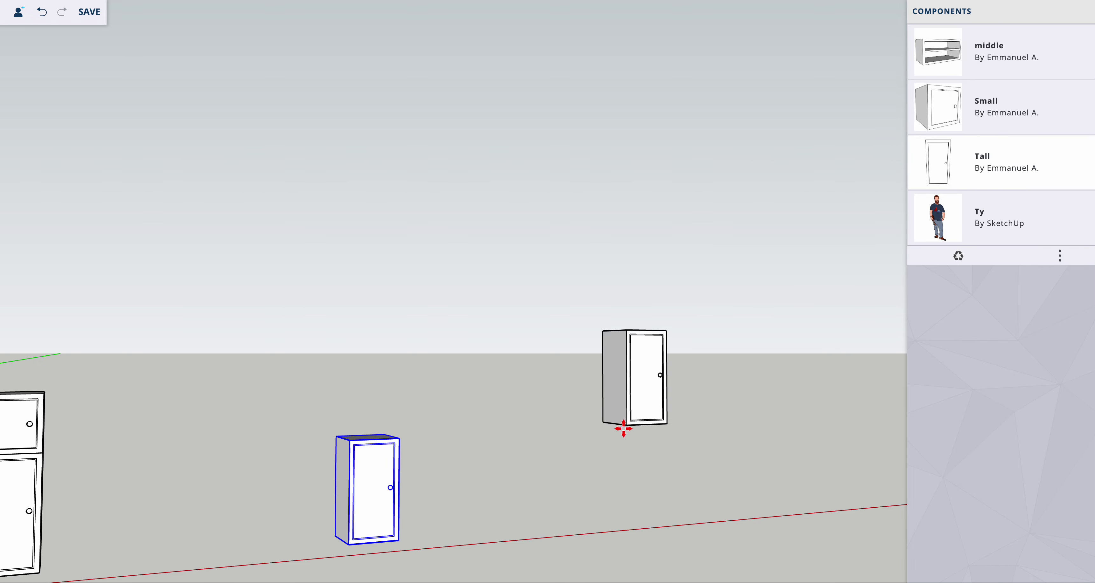
pyautogui.click(398, 539)
pyautogui.click(919, 80)
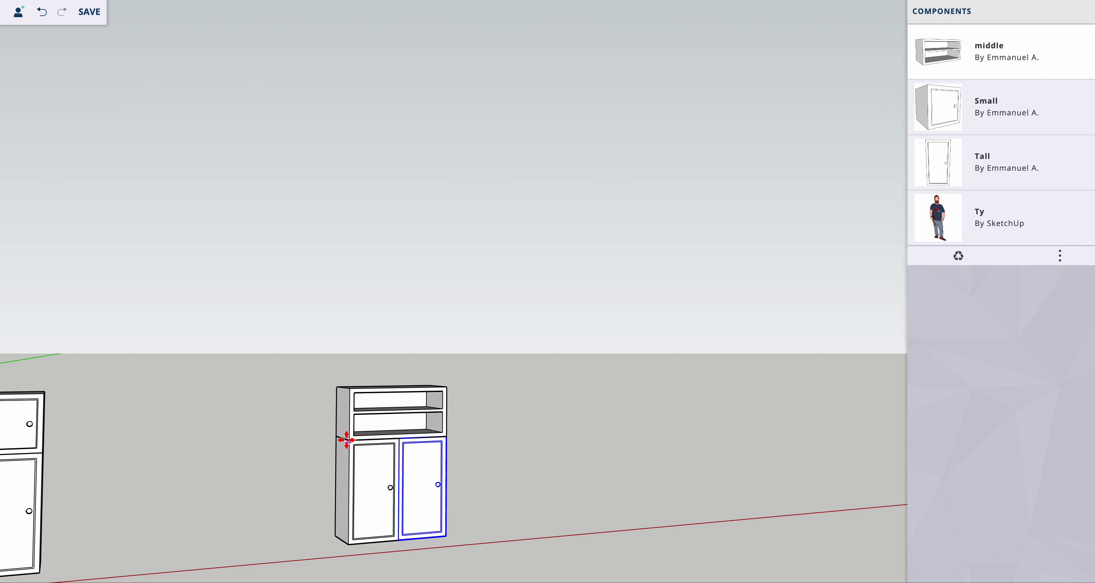
pyautogui.click(346, 441)
# Step: Top the shelf with two Small cabinets side by side, redoing one misplaced placement
pyautogui.click(971, 117)
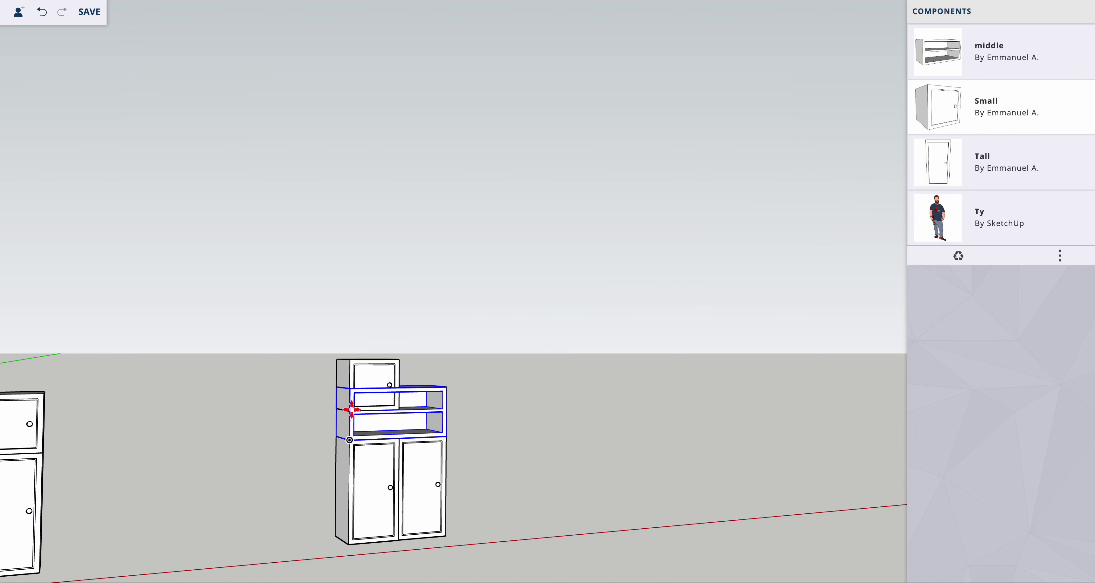
pyautogui.click(355, 391)
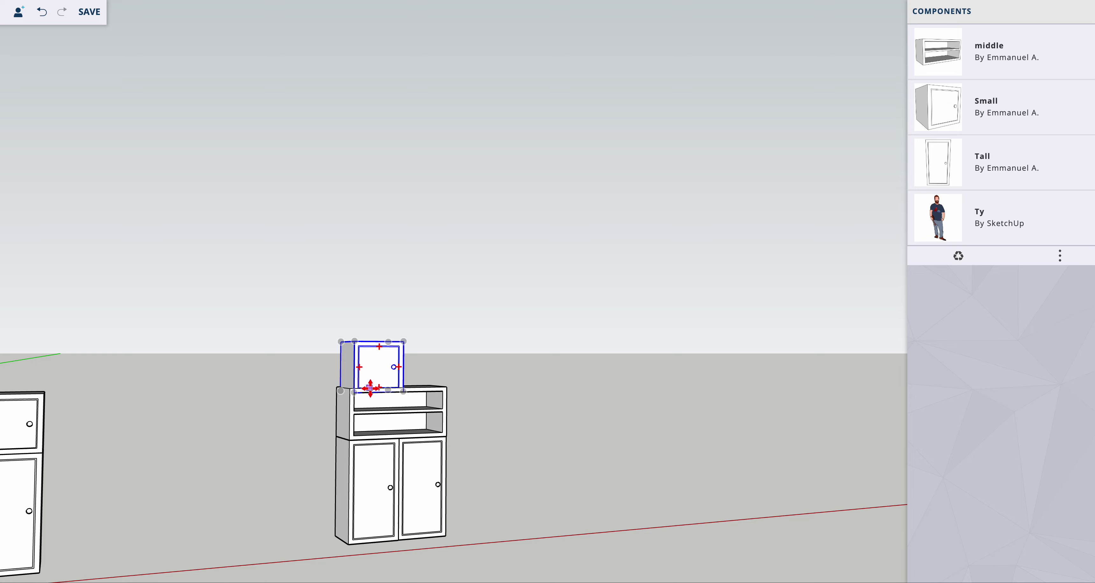
pyautogui.hotkey('ctrl', 'z')
pyautogui.click(956, 123)
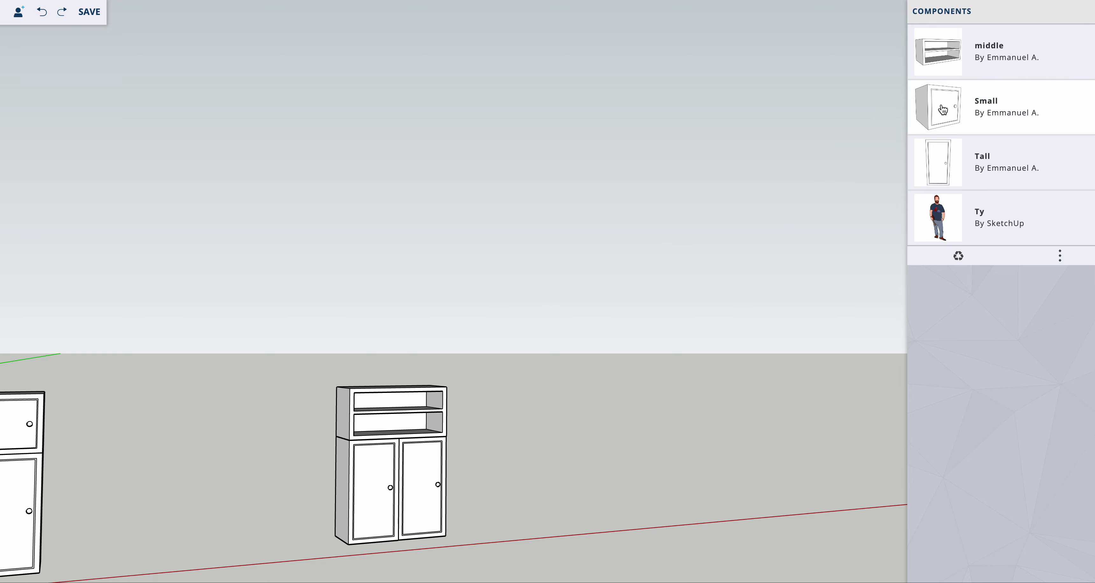
pyautogui.click(352, 390)
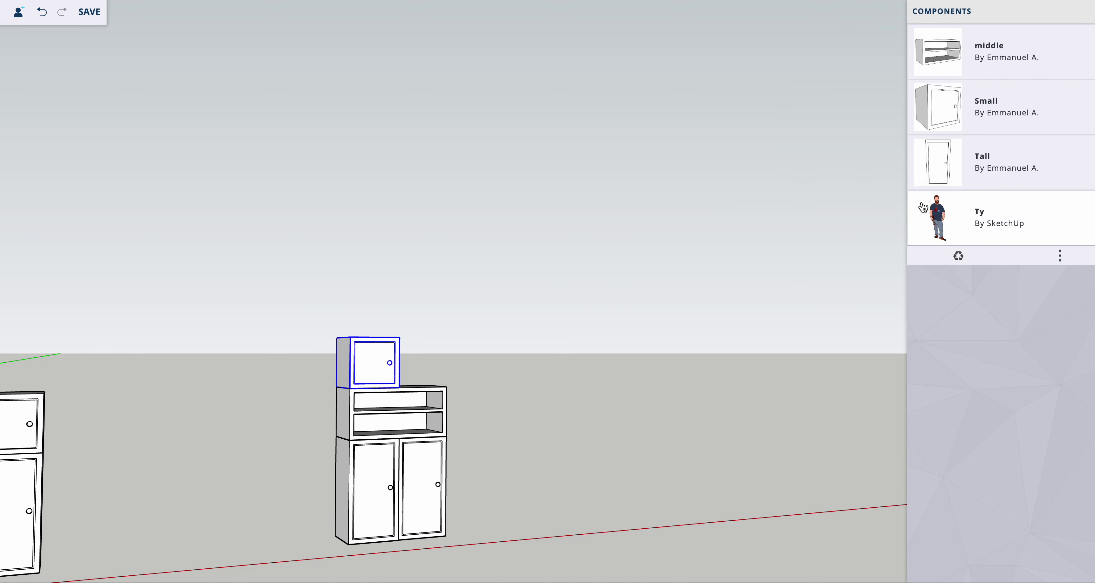
pyautogui.click(966, 114)
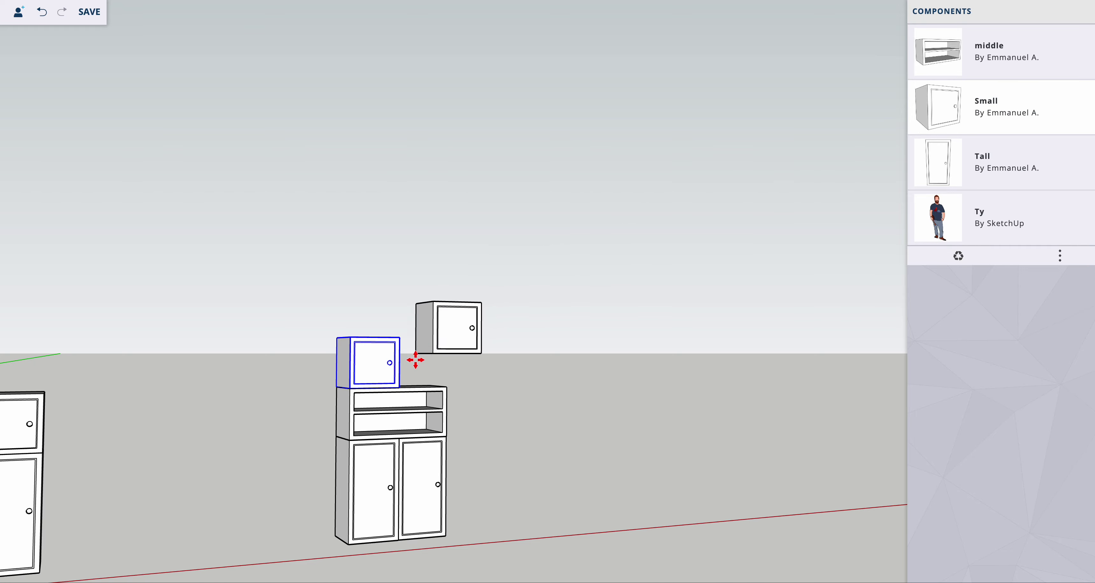
pyautogui.click(400, 385)
pyautogui.moveTo(492, 489); pyautogui.dragTo(355, 501, button='middle')
pyautogui.scroll(5, 542, 433)
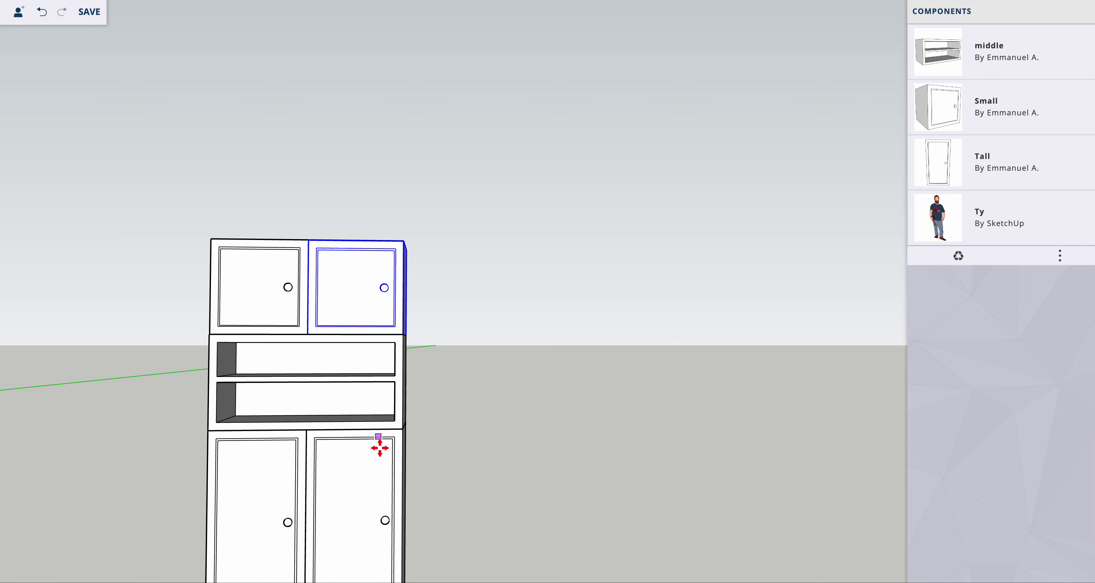
pyautogui.scroll(-3, 379, 447)
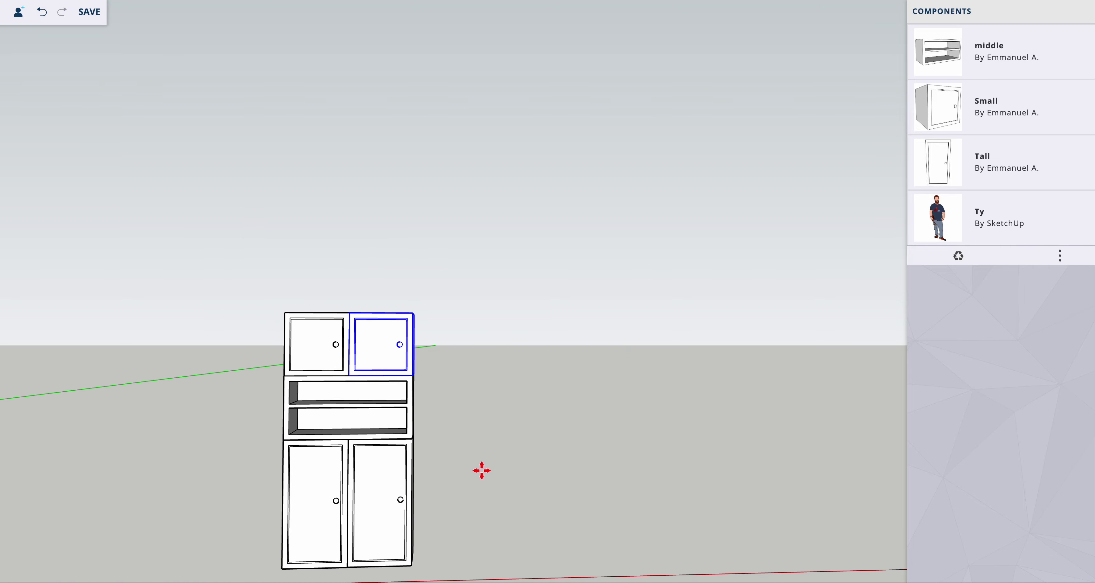
pyautogui.press('Escape')
pyautogui.moveTo(534, 442)
pyautogui.mouseDown(button='middle')
pyautogui.moveTo(457, 476)
pyautogui.moveTo(667, 398)
pyautogui.moveTo(667, 360)
pyautogui.moveTo(352, 400)
pyautogui.moveTo(684, 447)
pyautogui.moveTo(755, 489)
pyautogui.moveTo(731, 506)
pyautogui.moveTo(850, 402)
pyautogui.mouseUp(button='middle')
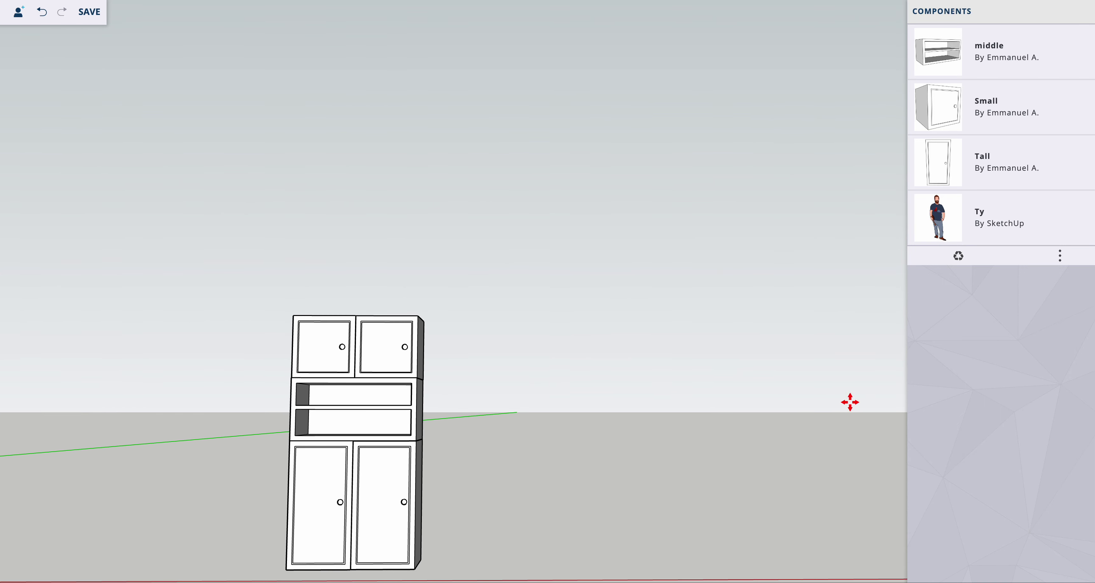
# Step: Place a middle shelf unit beside the new stack's base and copy it upward into a column of four
pyautogui.click(982, 67)
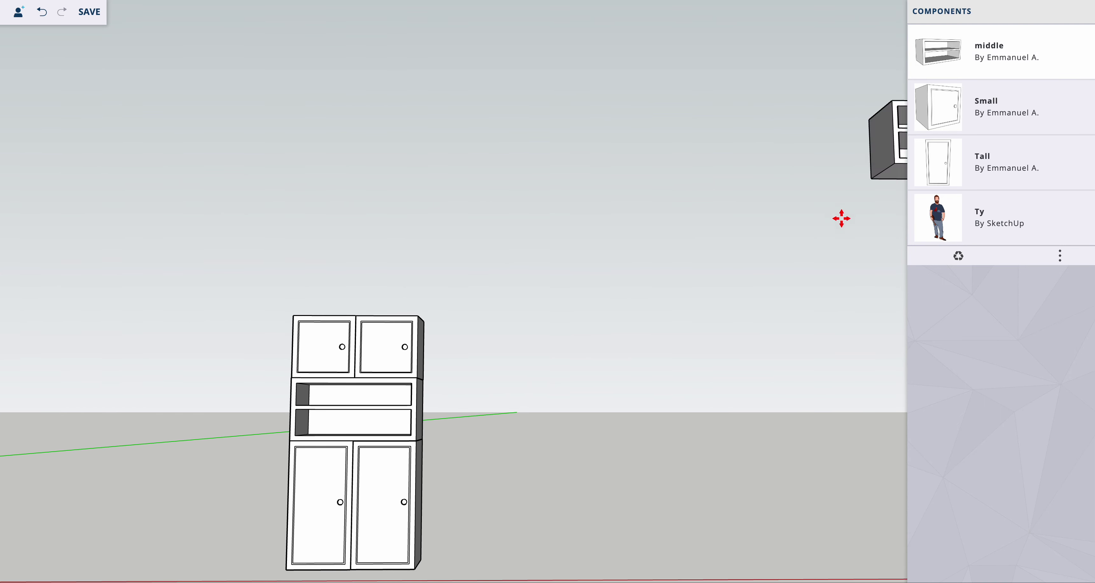
pyautogui.click(414, 570)
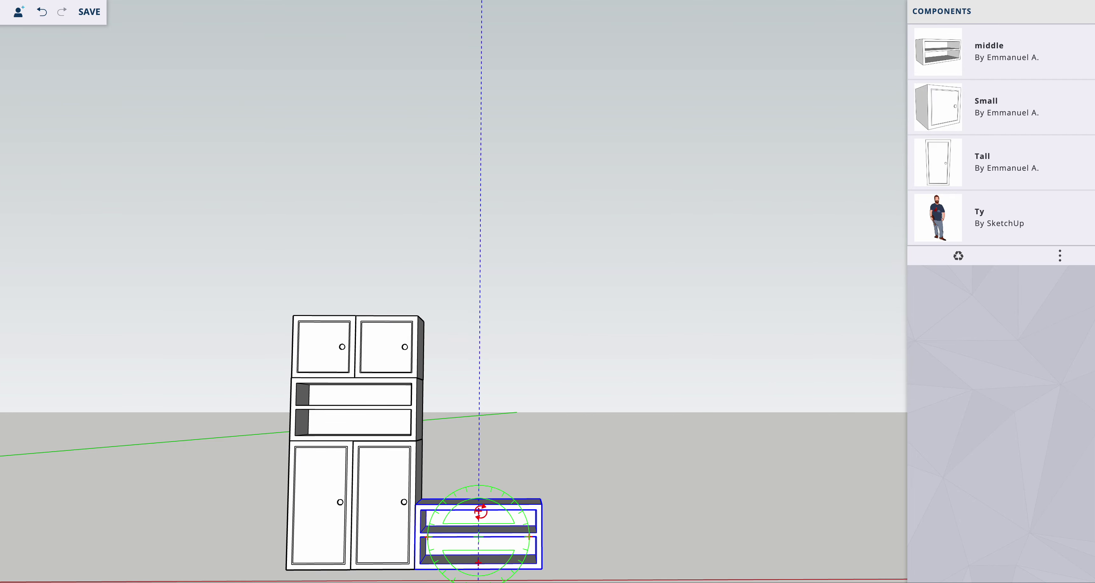
pyautogui.moveTo(480, 512)
pyautogui.keyDown('ctrl'); pyautogui.mouseDown()
pyautogui.moveTo(402, 504)
pyautogui.moveTo(417, 506)
pyautogui.moveTo(416, 379)
pyautogui.mouseUp(); pyautogui.keyUp('ctrl')
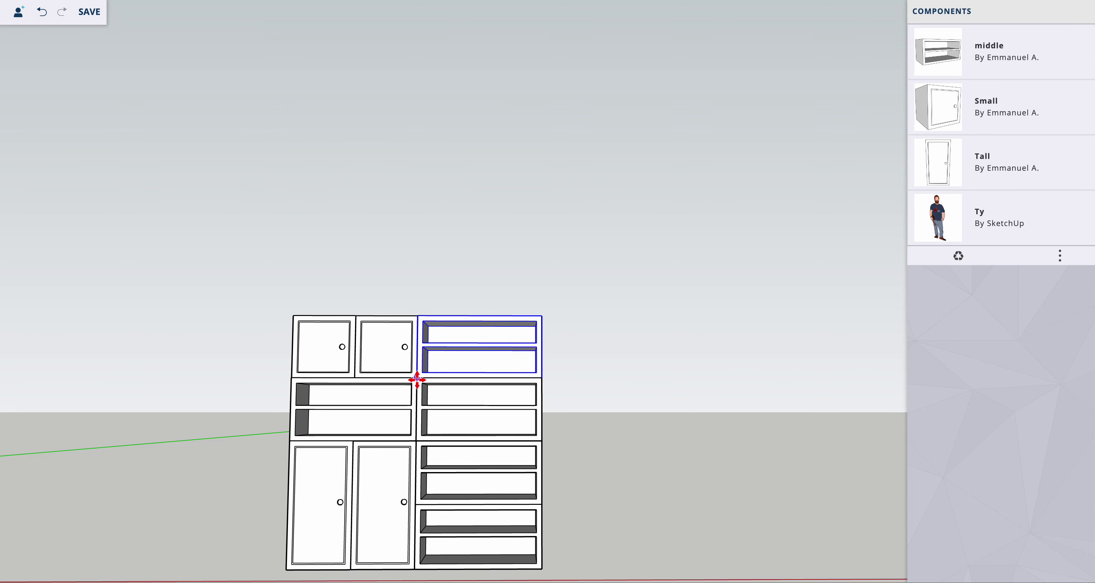
pyautogui.press('Escape')
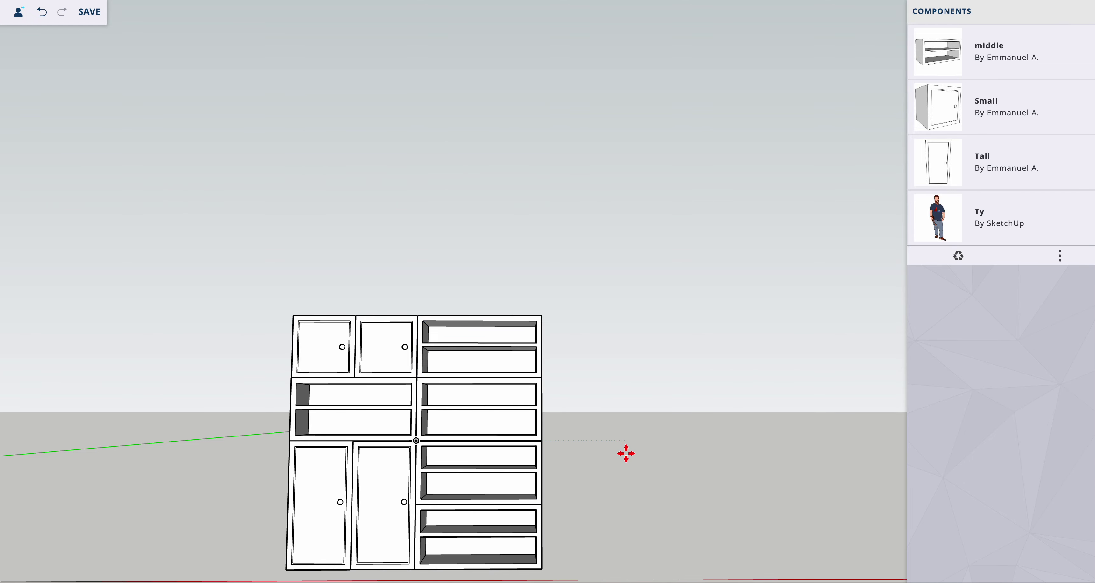
pyautogui.moveTo(632, 509)
pyautogui.mouseDown(button='middle')
pyautogui.moveTo(731, 506)
pyautogui.moveTo(701, 486)
pyautogui.moveTo(662, 504)
pyautogui.mouseUp(button='middle')
pyautogui.moveTo(373, 561)
pyautogui.mouseDown(button='middle')
pyautogui.moveTo(386, 540)
pyautogui.moveTo(298, 538)
pyautogui.moveTo(416, 536)
pyautogui.mouseUp(button='middle')
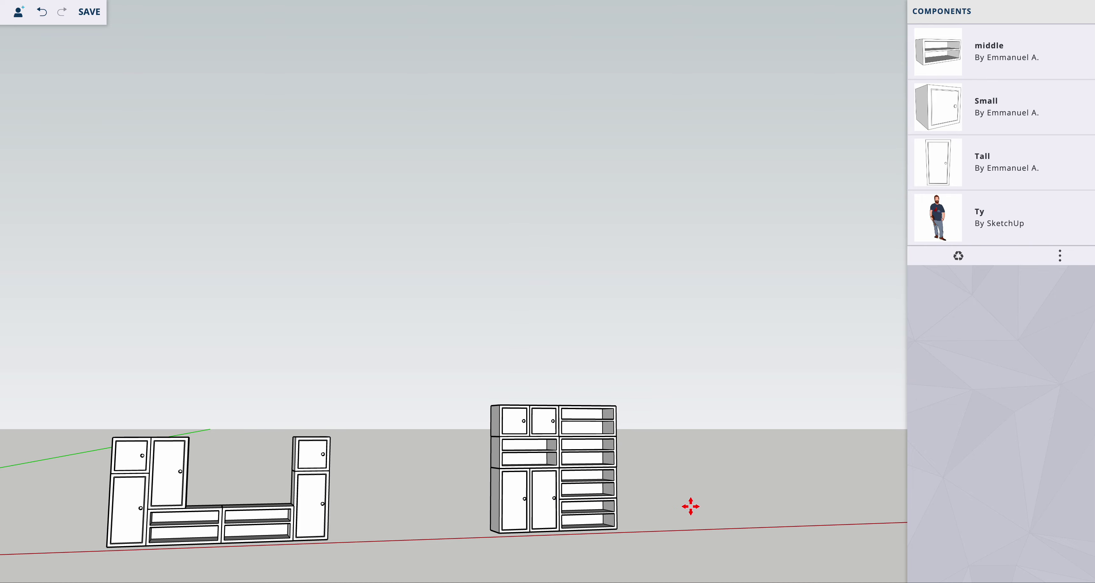
pyautogui.scroll(1, 690, 506)
pyautogui.scroll(2, 690, 506)
pyautogui.scroll(1, 686, 489)
pyautogui.scroll(1, 680, 485)
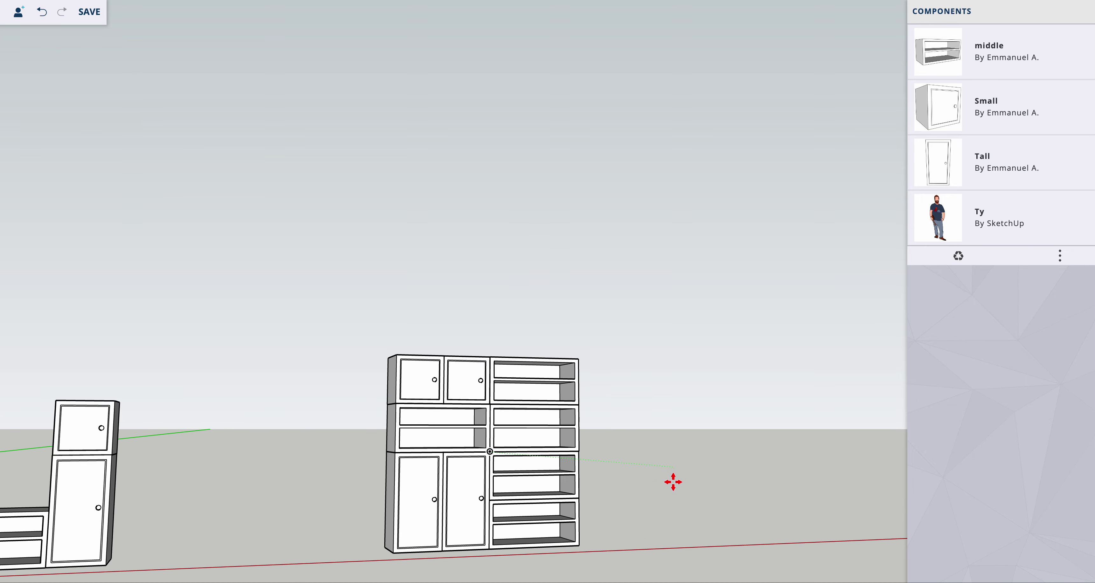
pyautogui.moveTo(692, 482)
pyautogui.mouseDown(button='middle')
pyautogui.moveTo(535, 457)
pyautogui.moveTo(486, 433)
pyautogui.moveTo(656, 490)
pyautogui.moveTo(666, 504)
pyautogui.mouseUp(button='middle')
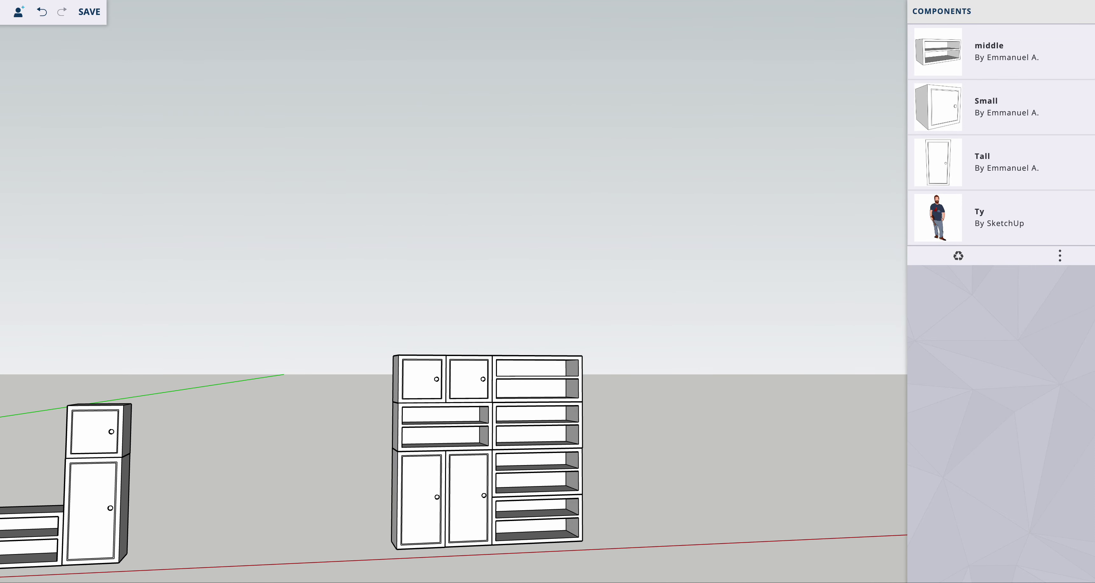
pyautogui.scroll(-2, 748, 400)
pyautogui.scroll(-2, 718, 395)
pyautogui.scroll(-1, 697, 405)
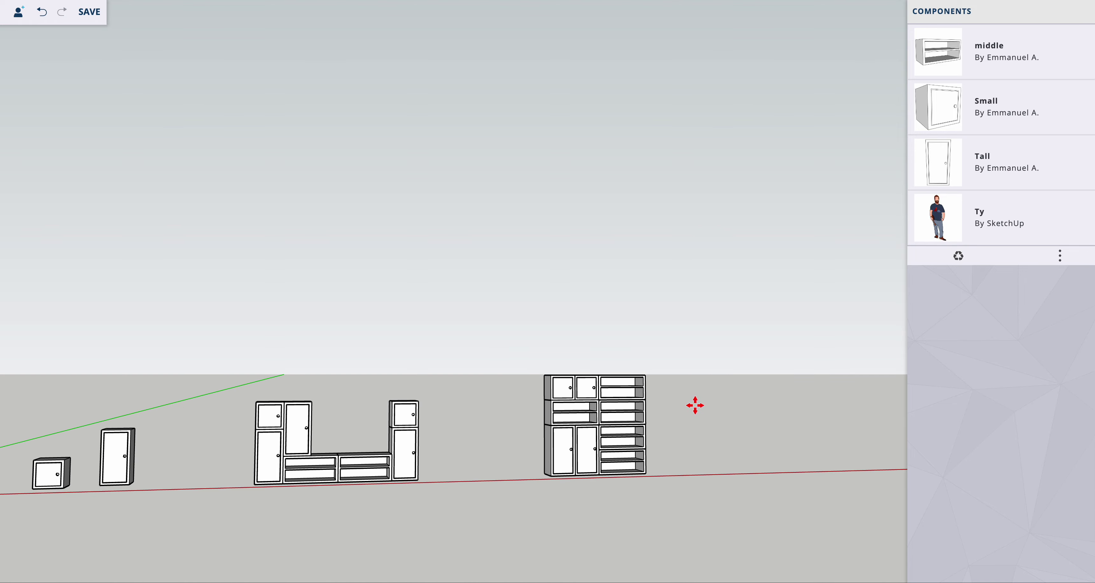